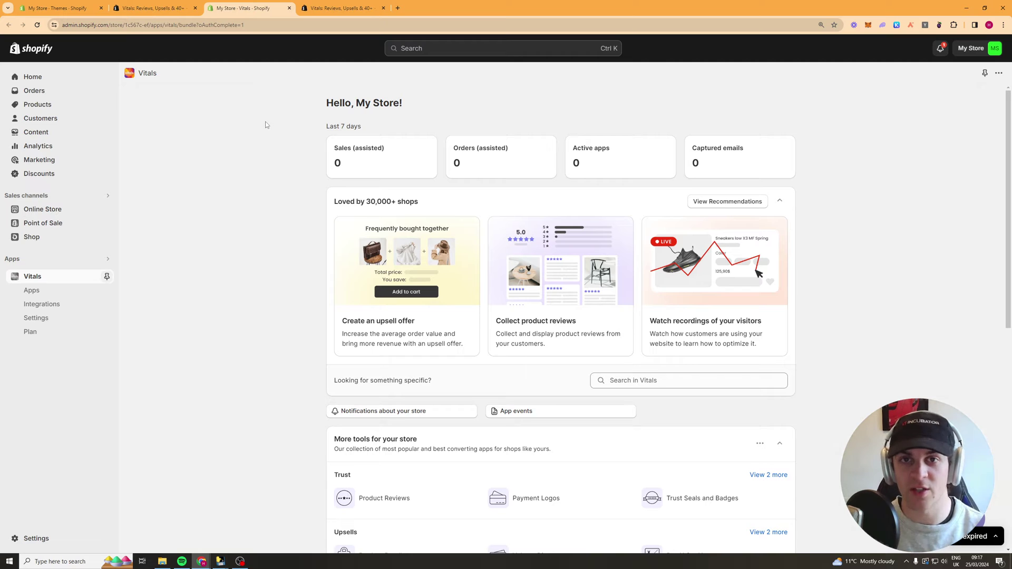
# Switch to the App Store tab showing the Vitals: Reviews, Upsells & 40+ listing
pyautogui.hotkey('ctrl', 'Tab')
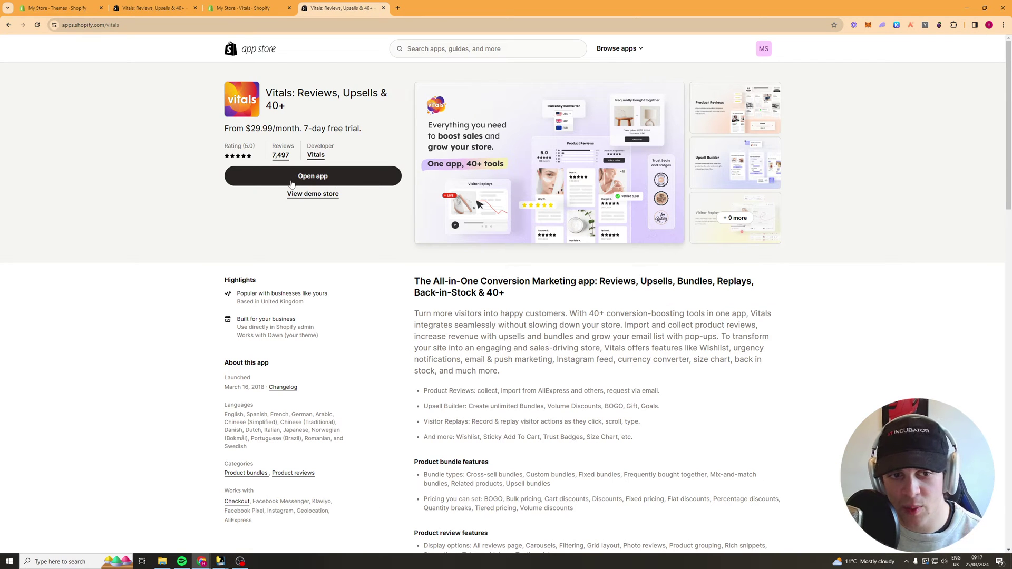
# Open Vitals from its listing and scroll the Apps list from Product Reviews to Back in Stock
pyautogui.click(361, 179)
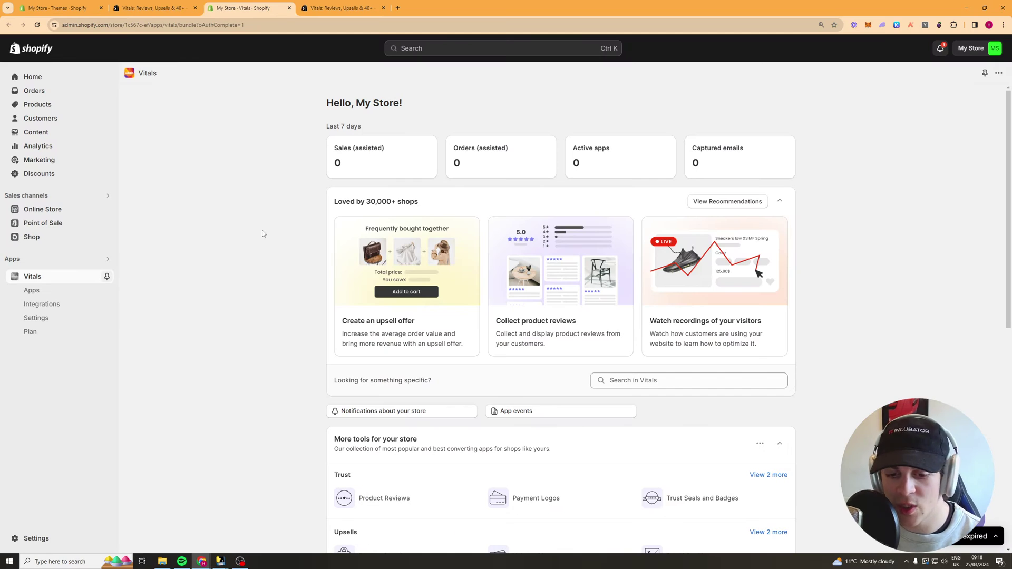
pyautogui.scroll(-8, 258, 169)
pyautogui.scroll(2, 263, 195)
pyautogui.scroll(-2, 283, 211)
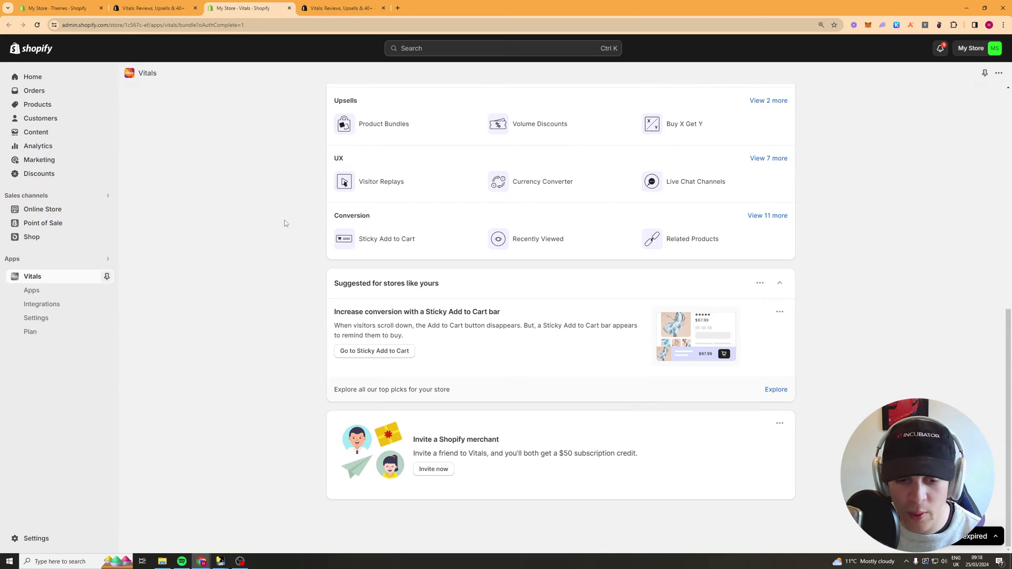
pyautogui.scroll(4, 289, 165)
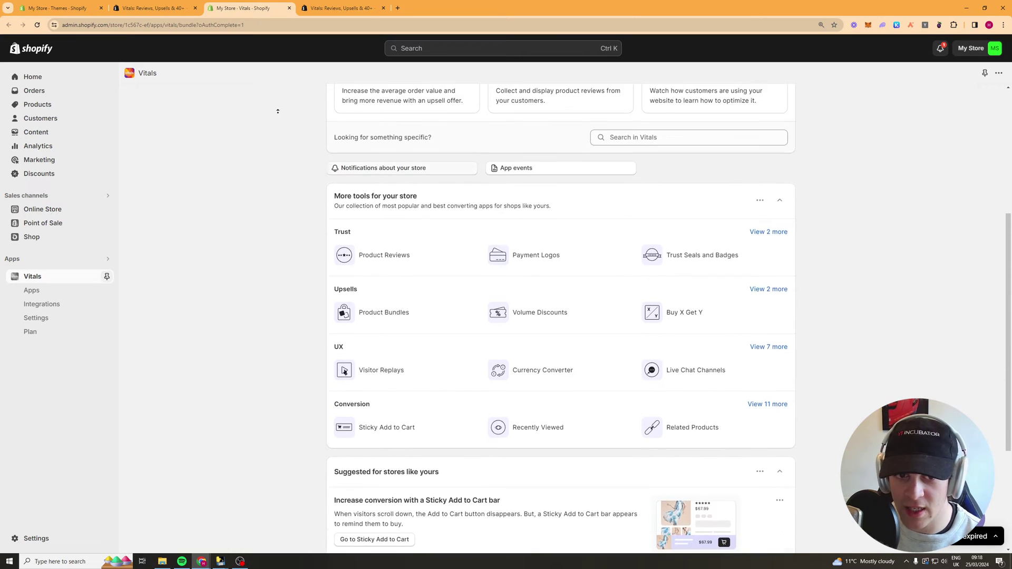
pyautogui.scroll(3, 277, 111)
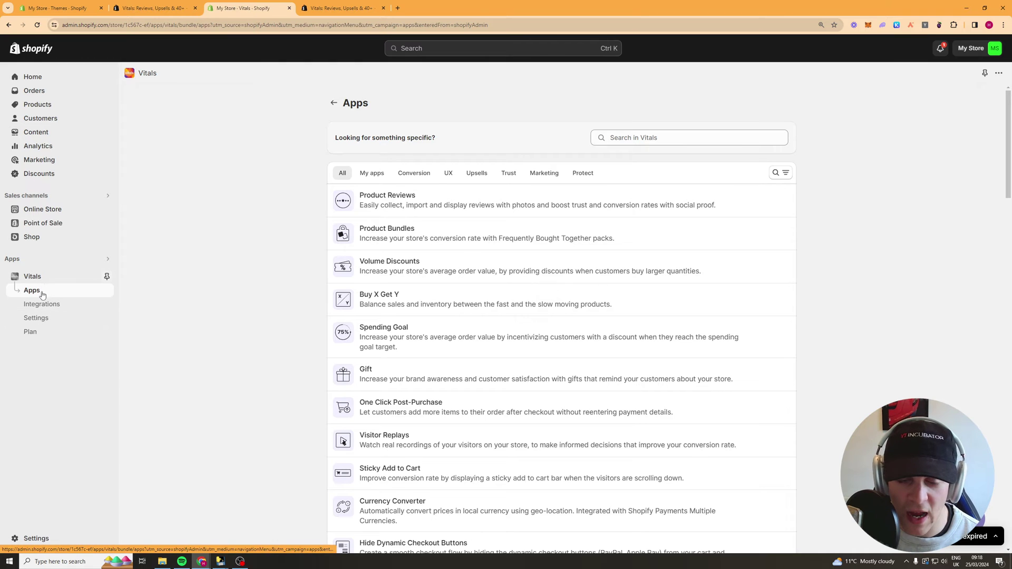
pyautogui.scroll(-10, 262, 260)
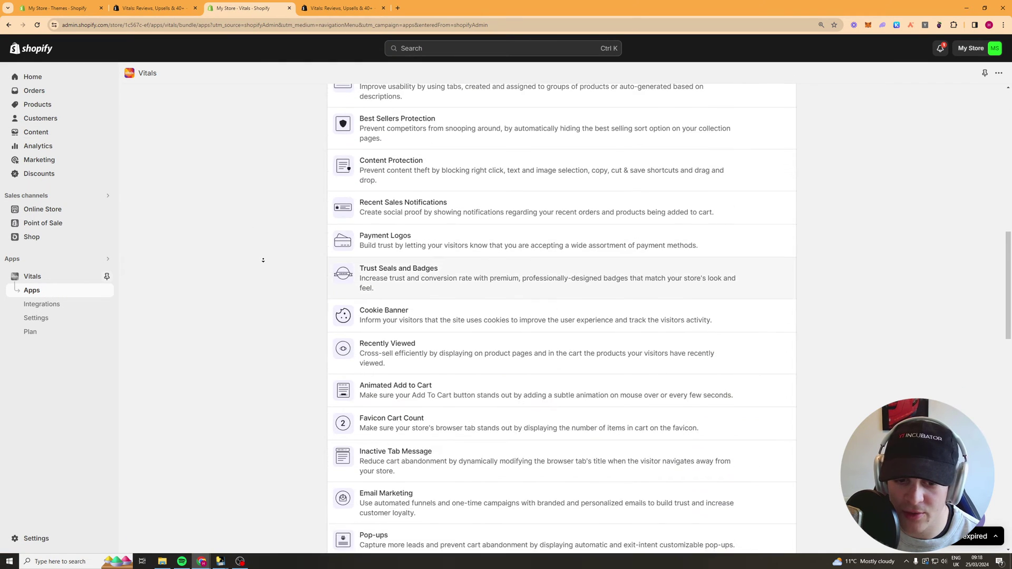
pyautogui.scroll(-20, 263, 260)
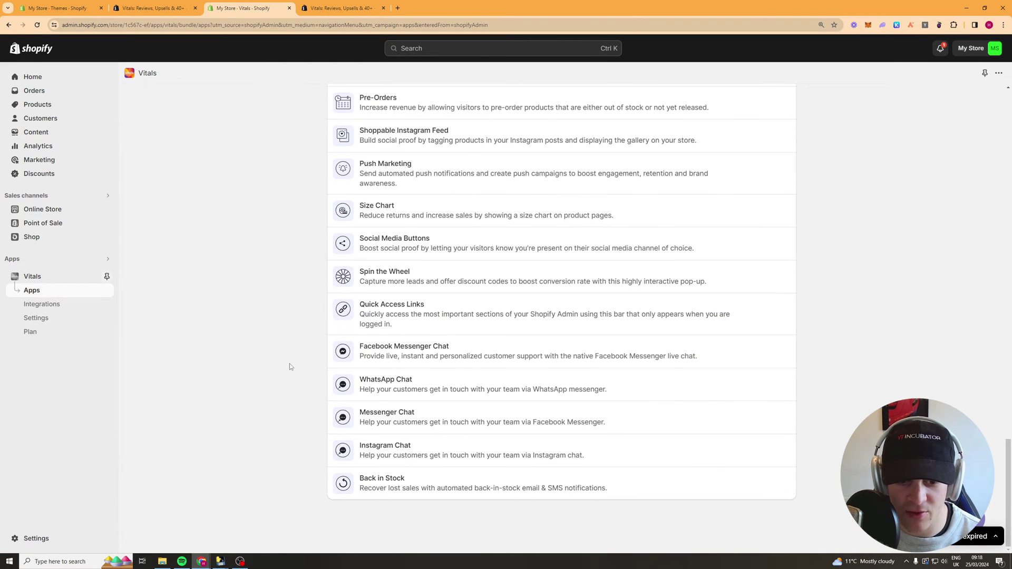
pyautogui.scroll(20, 288, 365)
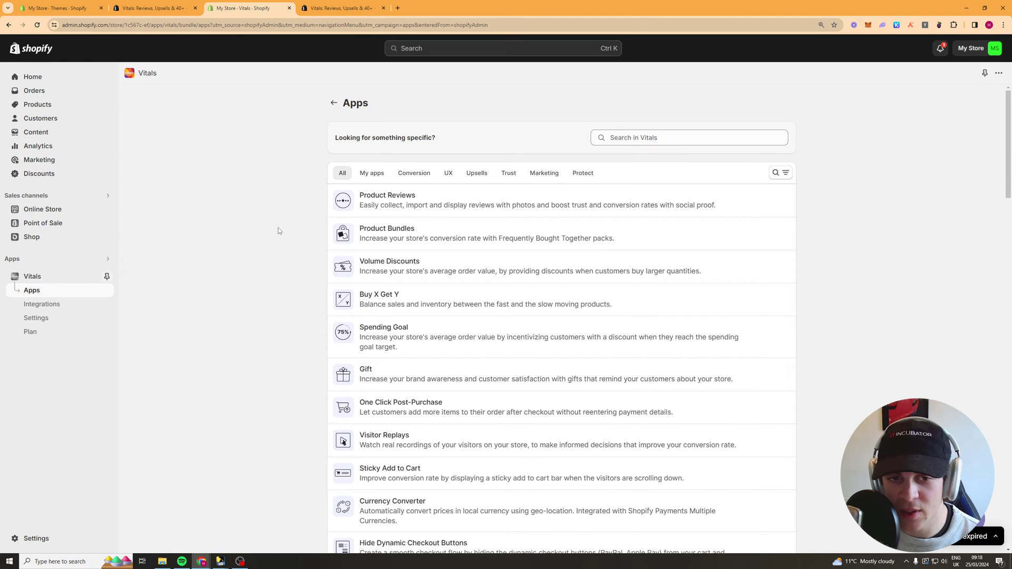
# Activate Product Reviews and go to the Dawn theme editor's app embeds to enable Vitals
pyautogui.click(388, 205)
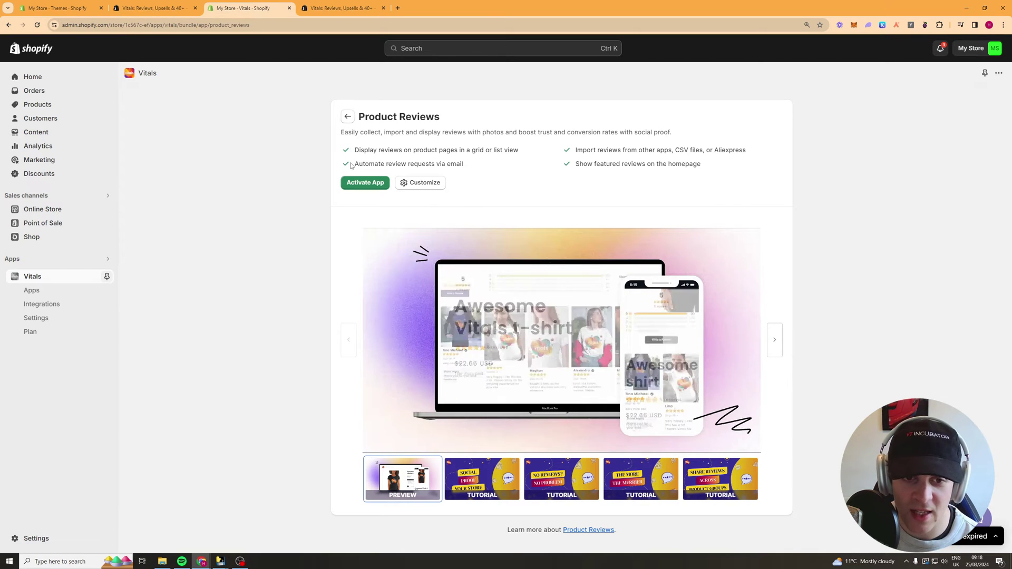
pyautogui.click(361, 188)
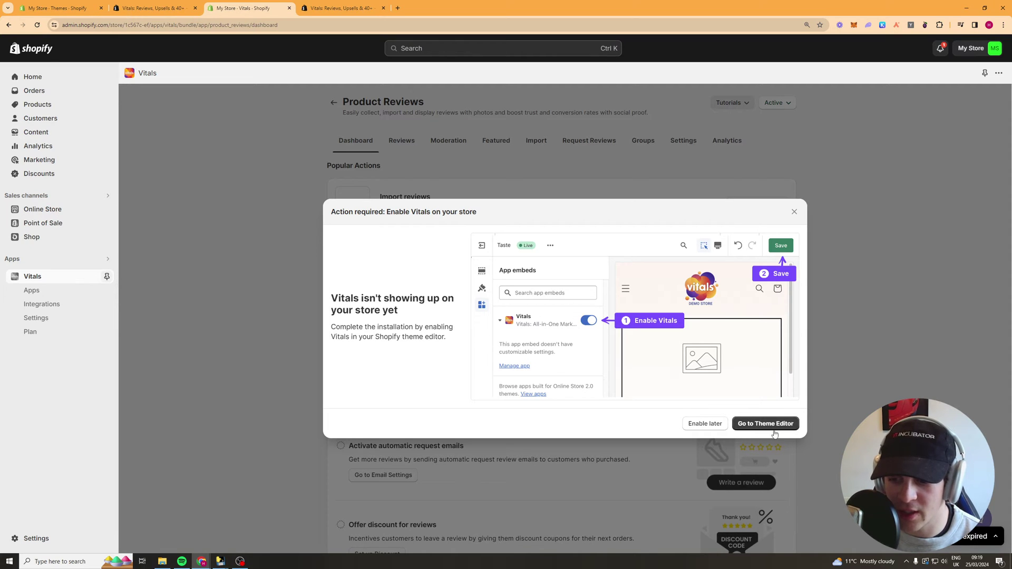
pyautogui.click(771, 425)
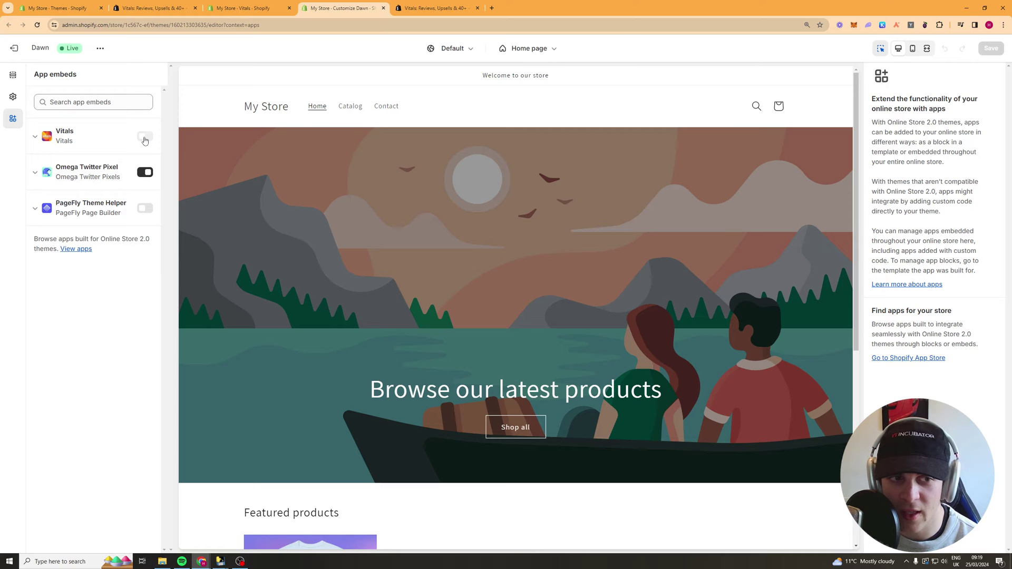
# Enable and save the Vitals app embed, then return to the Product Reviews dashboard
pyautogui.click(145, 137)
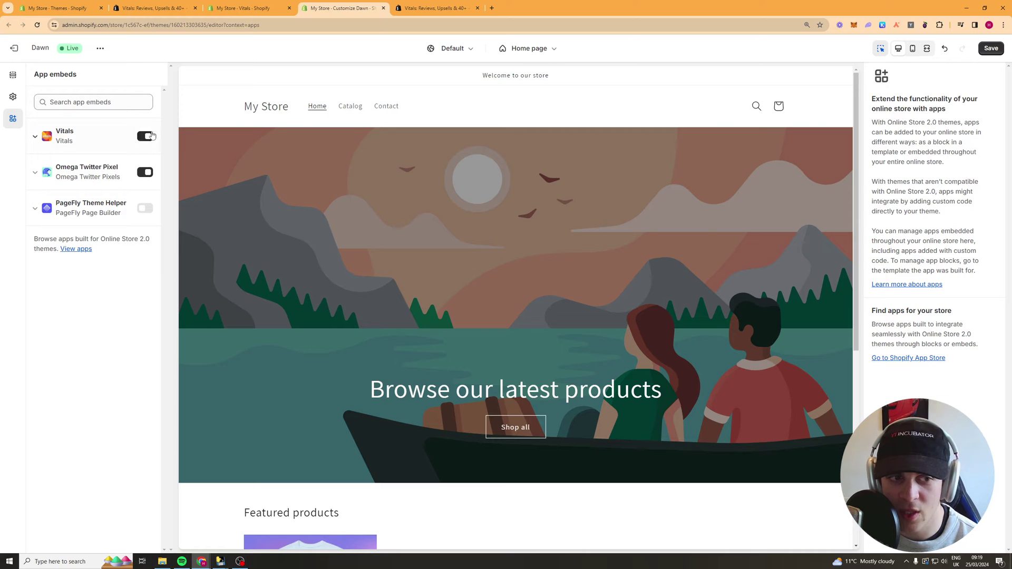
pyautogui.click(990, 49)
pyautogui.click(249, 9)
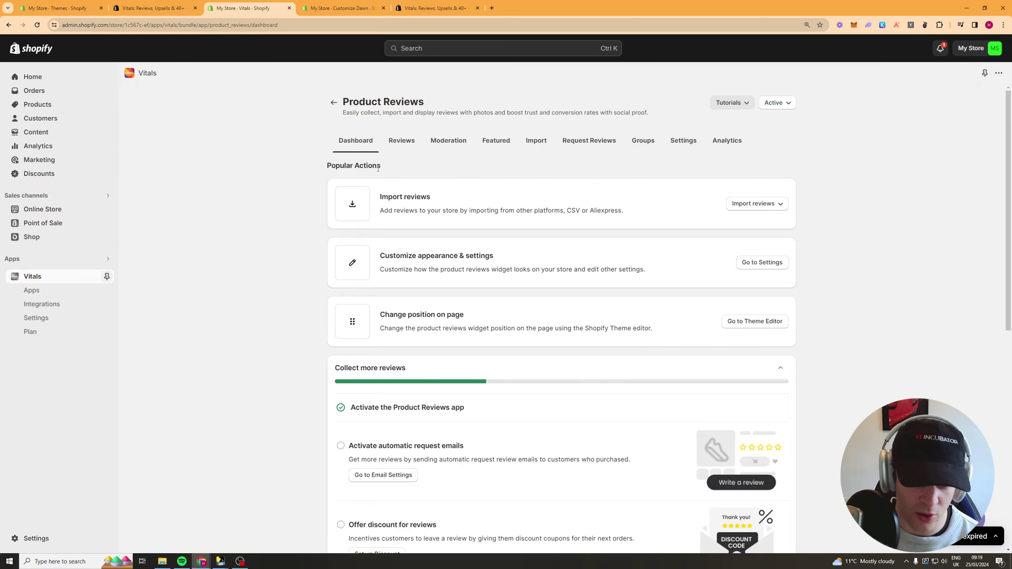
# Open the Product Reviews Settings page showing Grid View, Photos First and ffce07 rounded stars
pyautogui.scroll(-6, 378, 168)
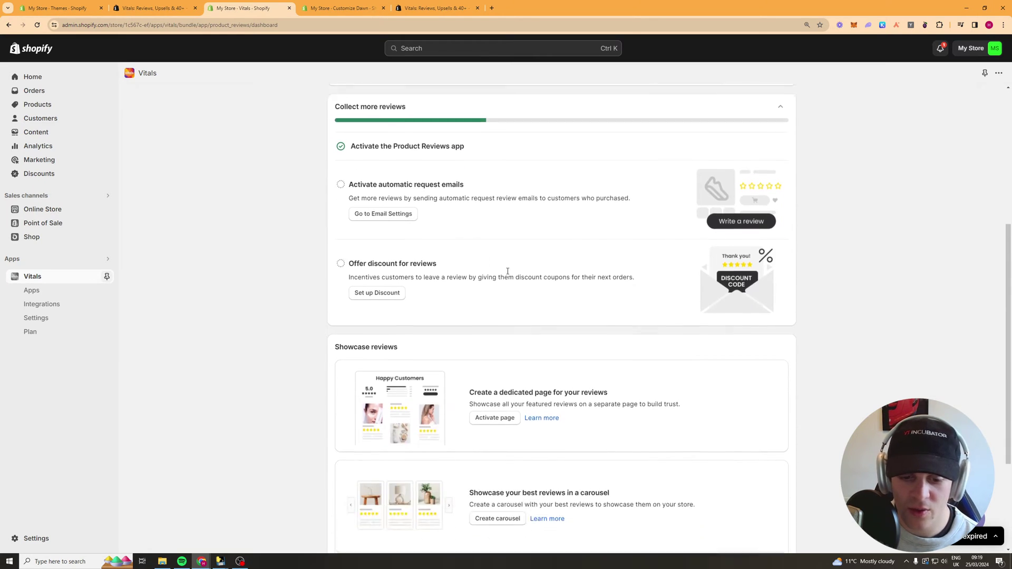
pyautogui.scroll(6, 812, 268)
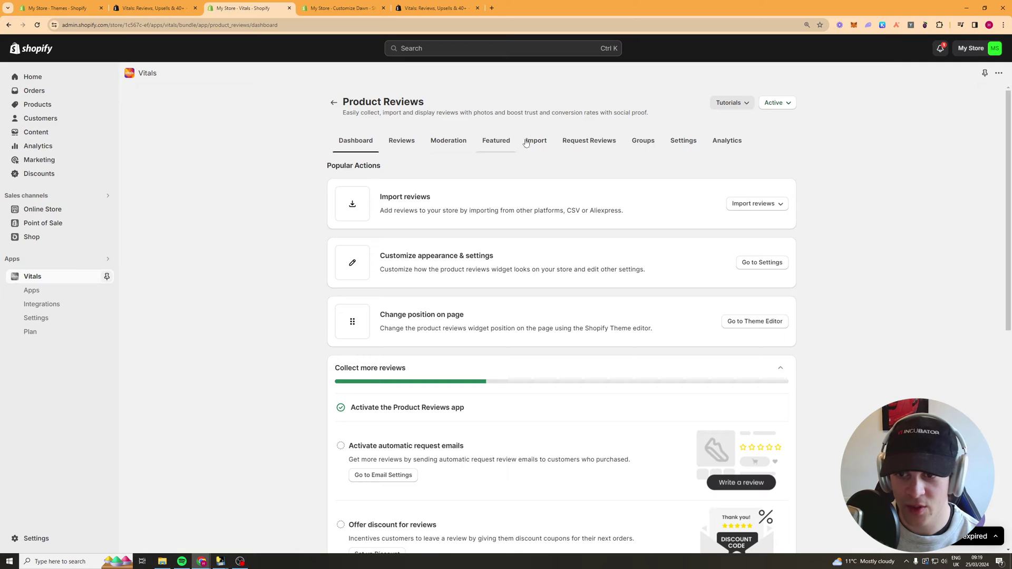
pyautogui.click(685, 141)
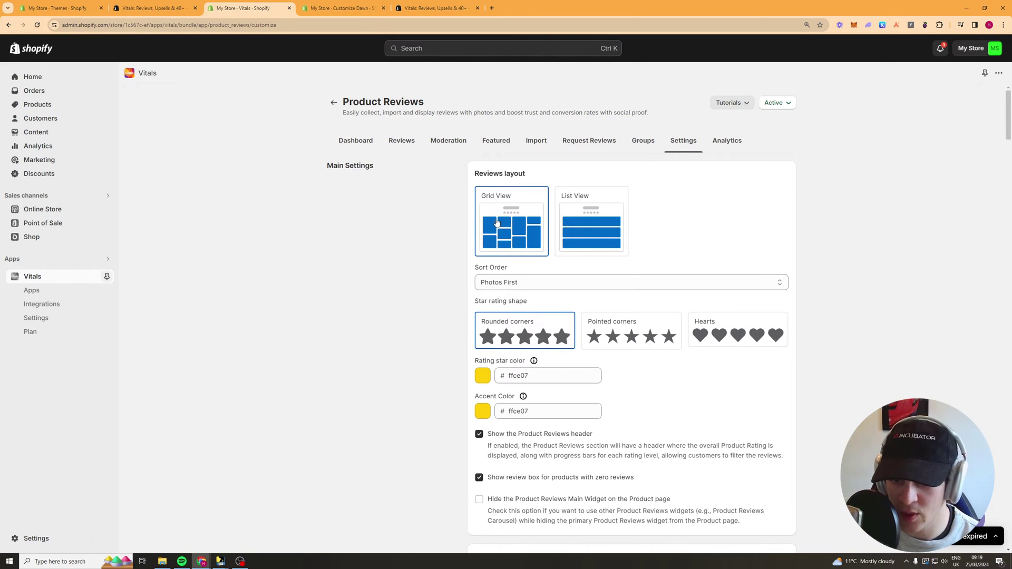
pyautogui.click(599, 284)
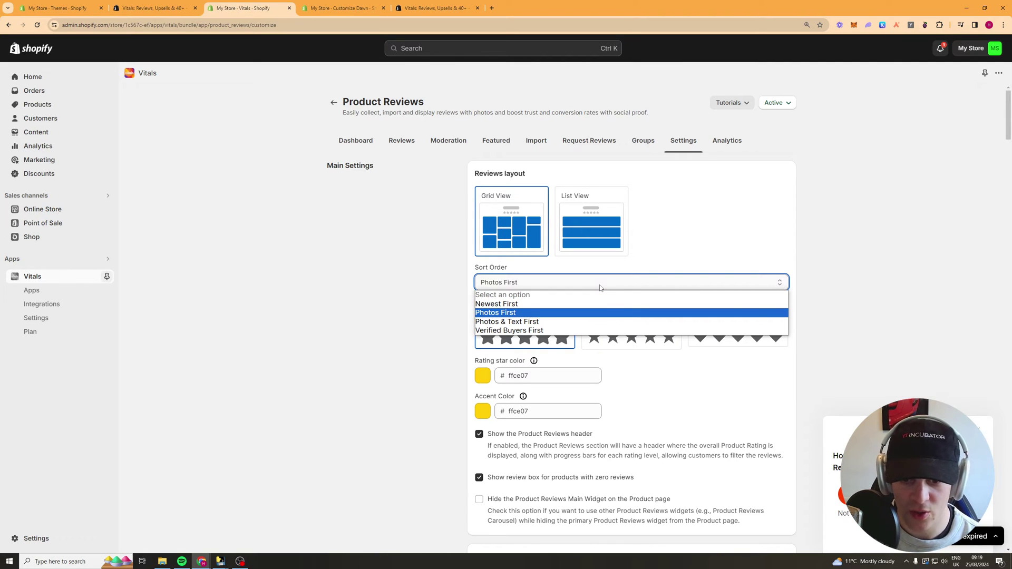
pyautogui.click(533, 312)
pyautogui.tripleClick(501, 299)
pyautogui.click(633, 285)
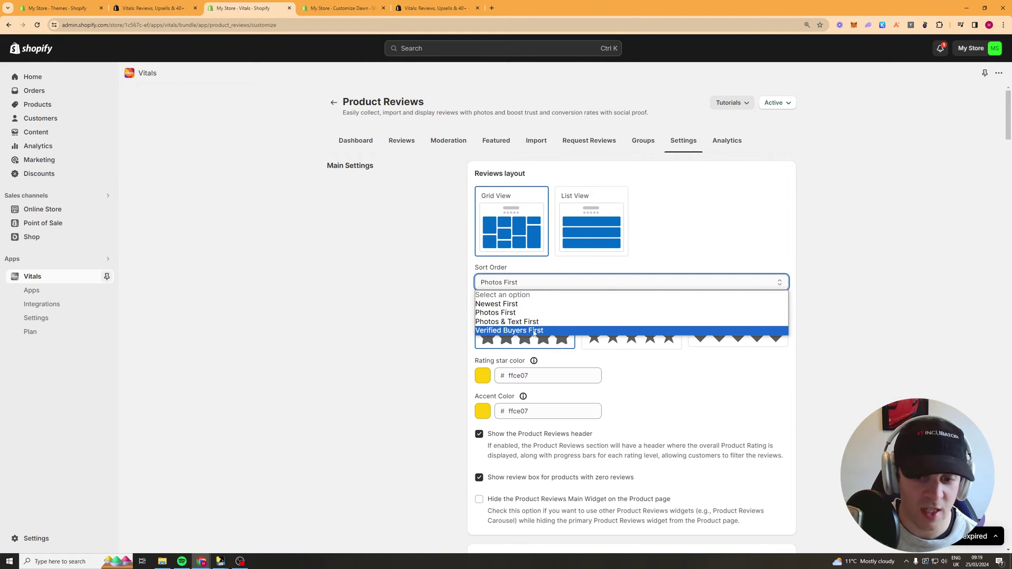
pyautogui.press('Escape')
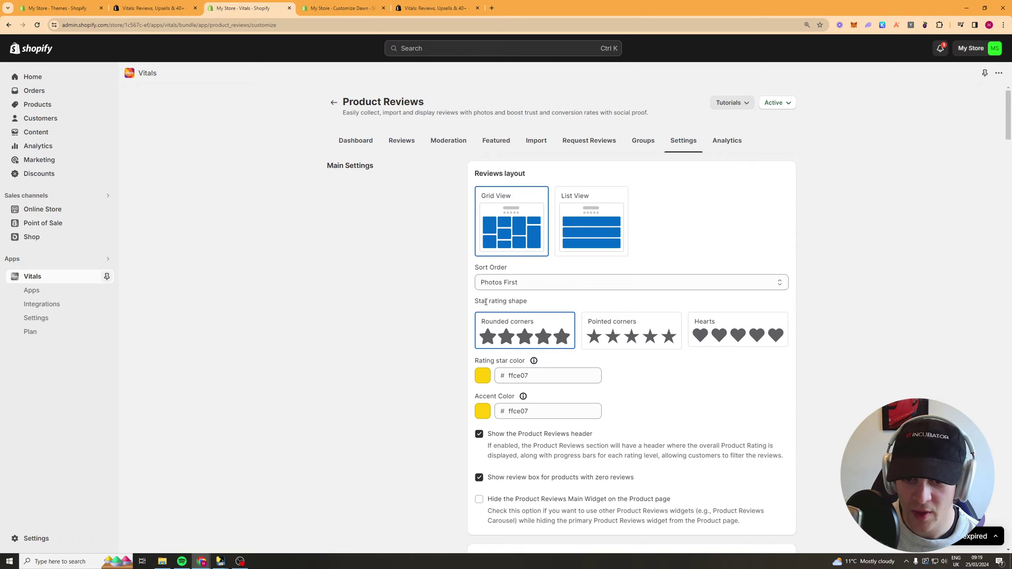
pyautogui.moveTo(485, 301); pyautogui.dragTo(538, 308)
pyautogui.click(538, 309)
pyautogui.scroll(-1, 588, 320)
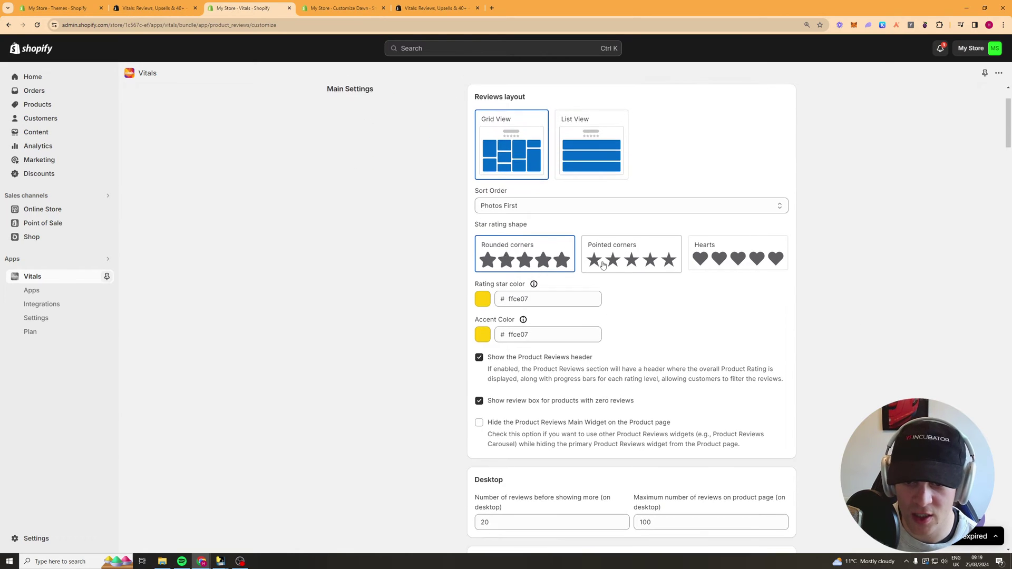
pyautogui.scroll(1, 603, 268)
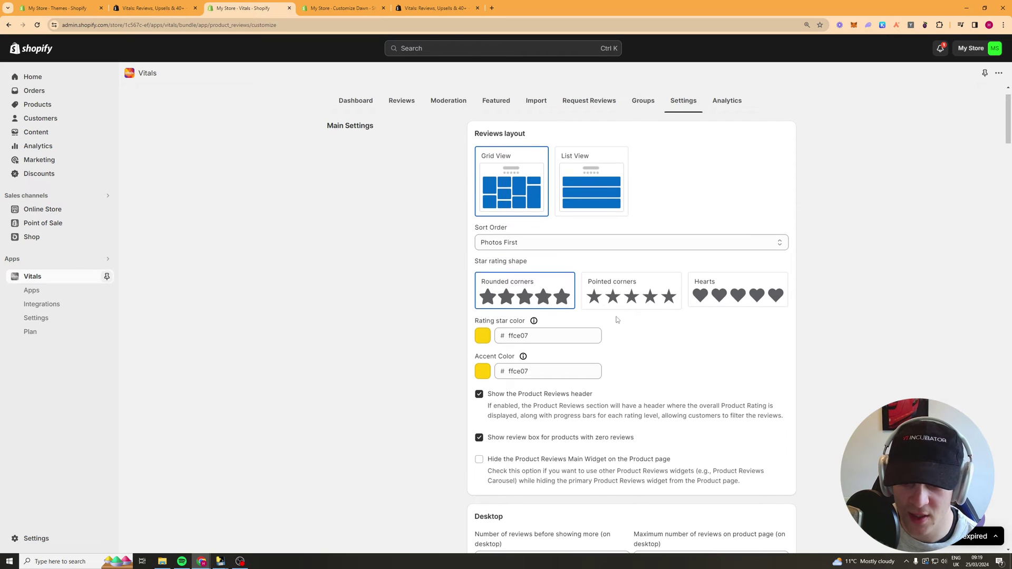
pyautogui.scroll(-2, 491, 247)
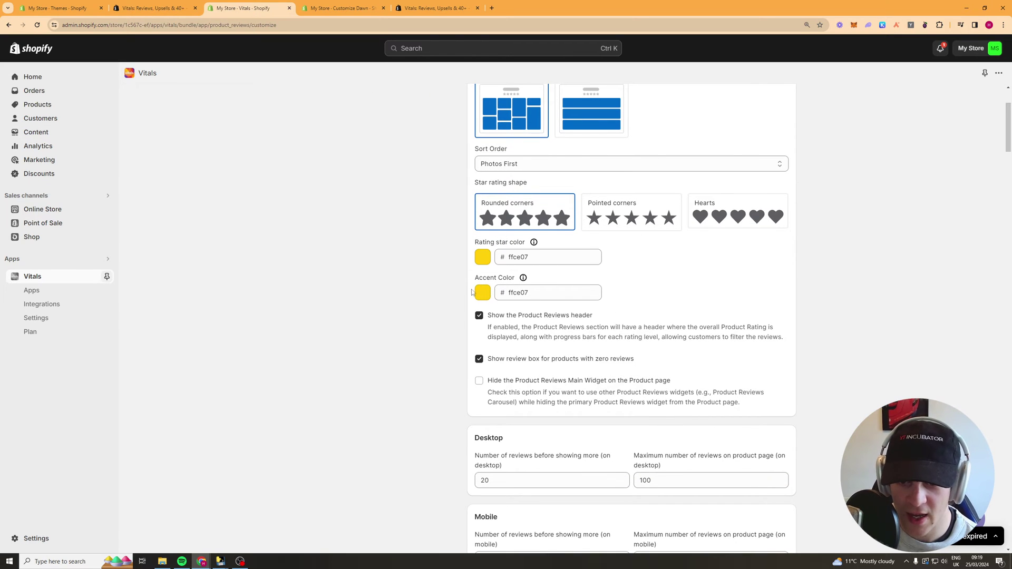
pyautogui.scroll(-2, 513, 302)
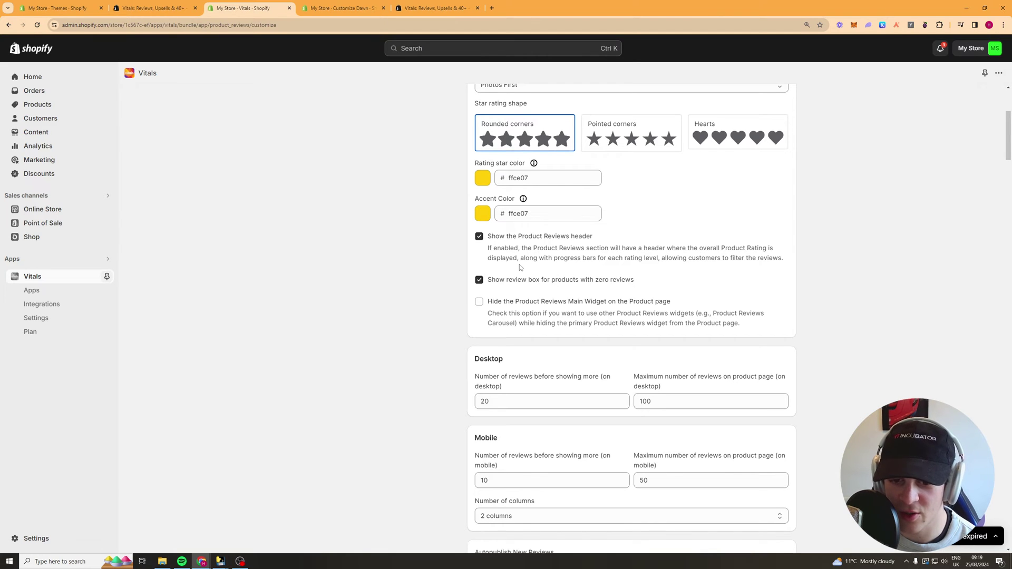
pyautogui.scroll(-3, 548, 253)
pyautogui.scroll(-2, 509, 251)
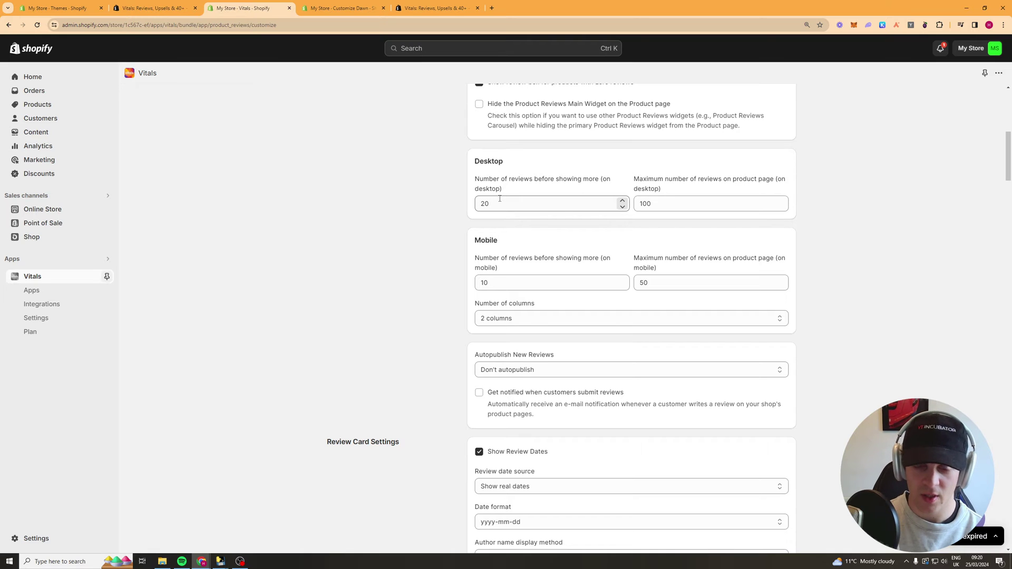
pyautogui.scroll(-2, 638, 253)
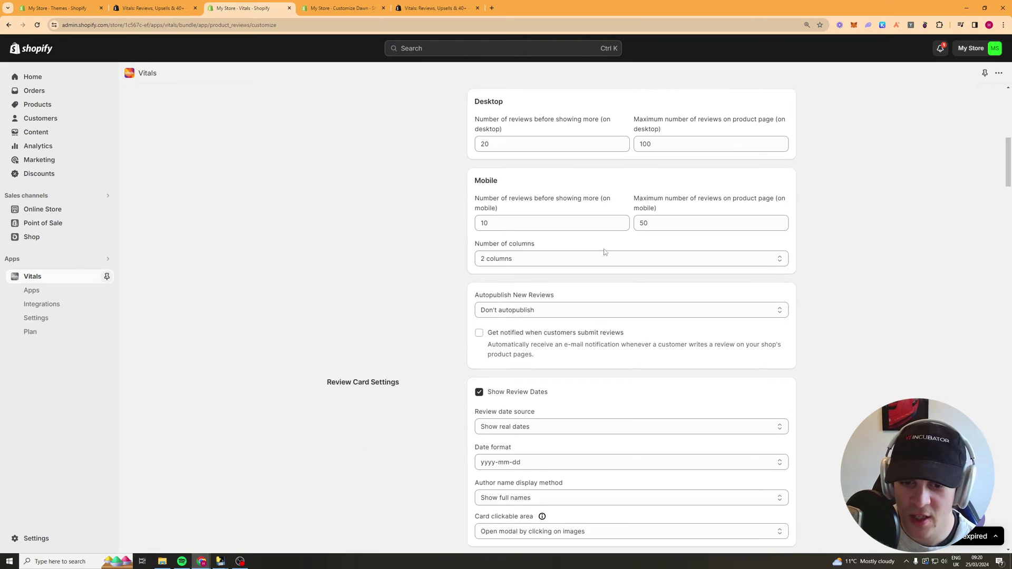
pyautogui.scroll(2, 615, 128)
pyautogui.scroll(-2, 590, 178)
pyautogui.scroll(-2, 565, 191)
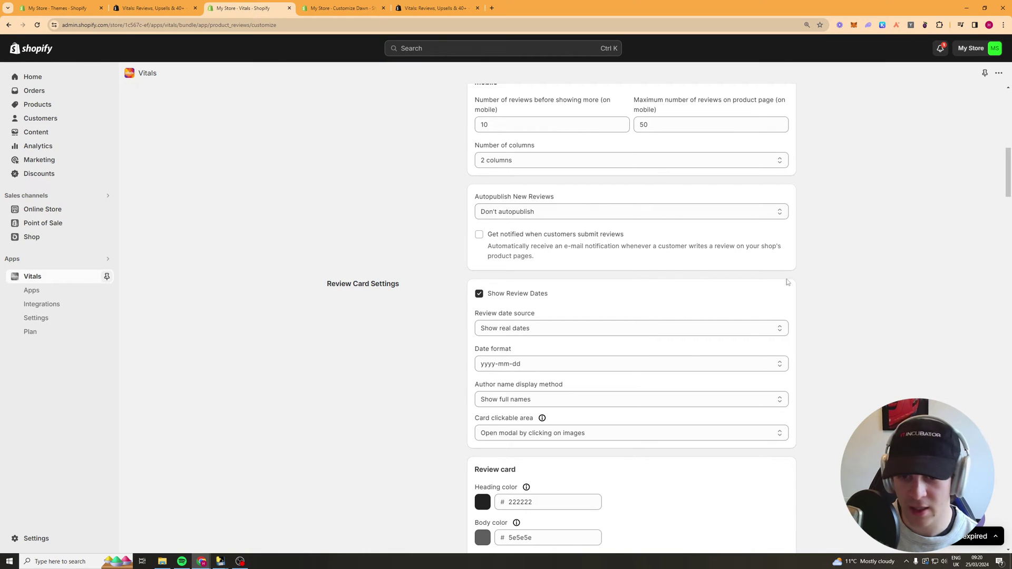
pyautogui.scroll(-3, 718, 253)
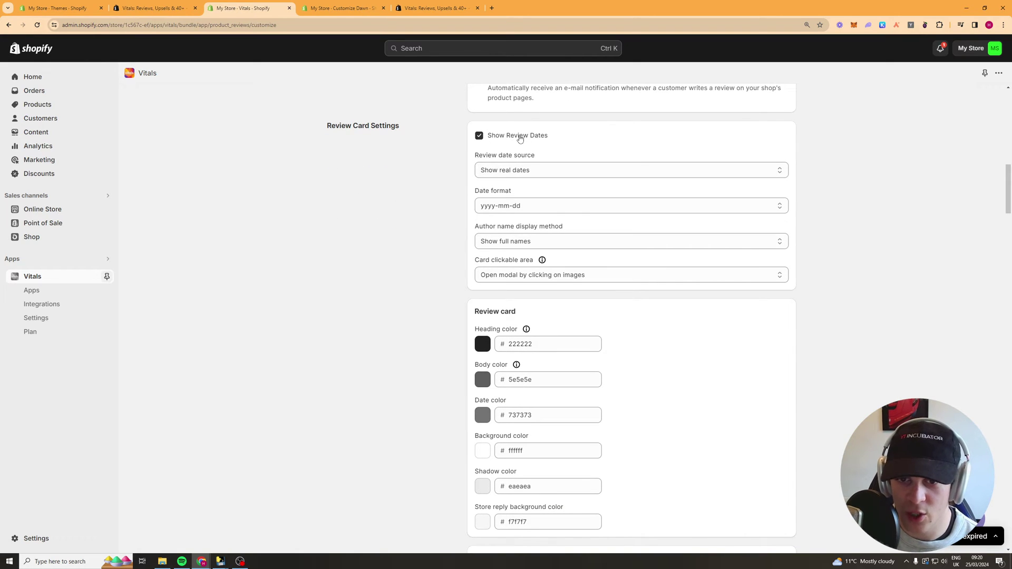
pyautogui.scroll(-3, 572, 167)
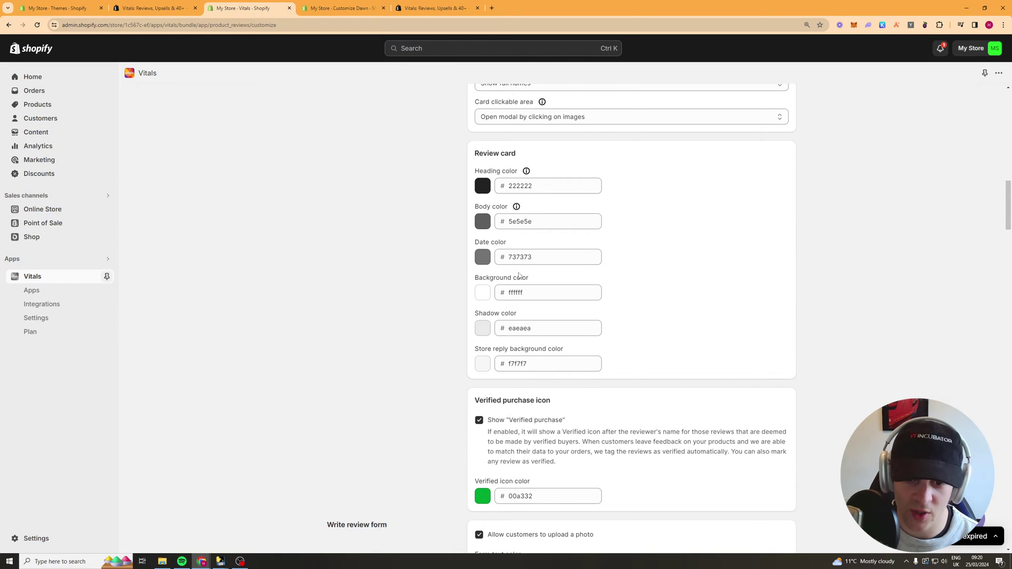
pyautogui.scroll(-1, 658, 209)
pyautogui.scroll(-5, 658, 208)
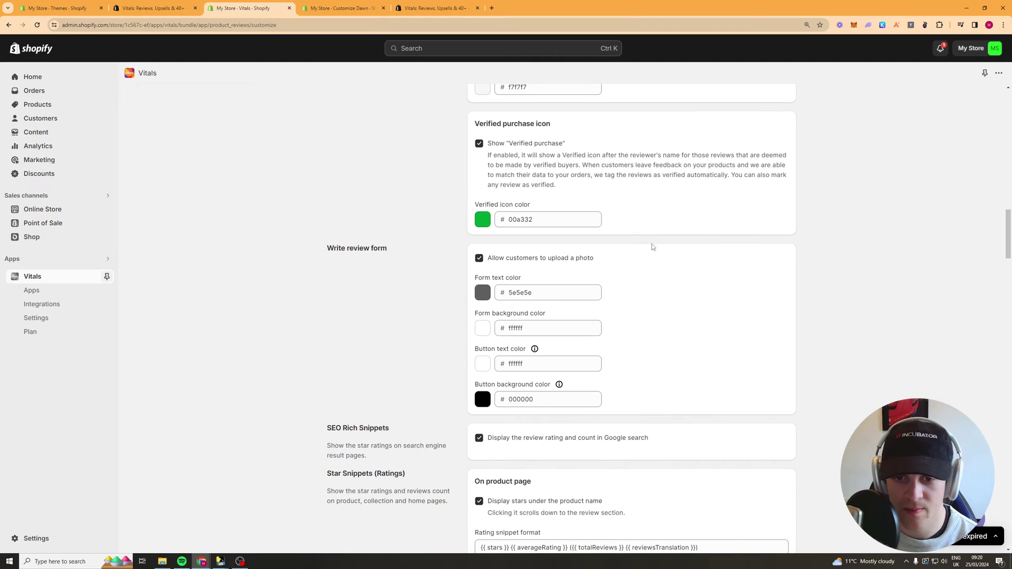
pyautogui.scroll(-2, 522, 216)
pyautogui.scroll(2, 553, 184)
pyautogui.scroll(-2, 581, 247)
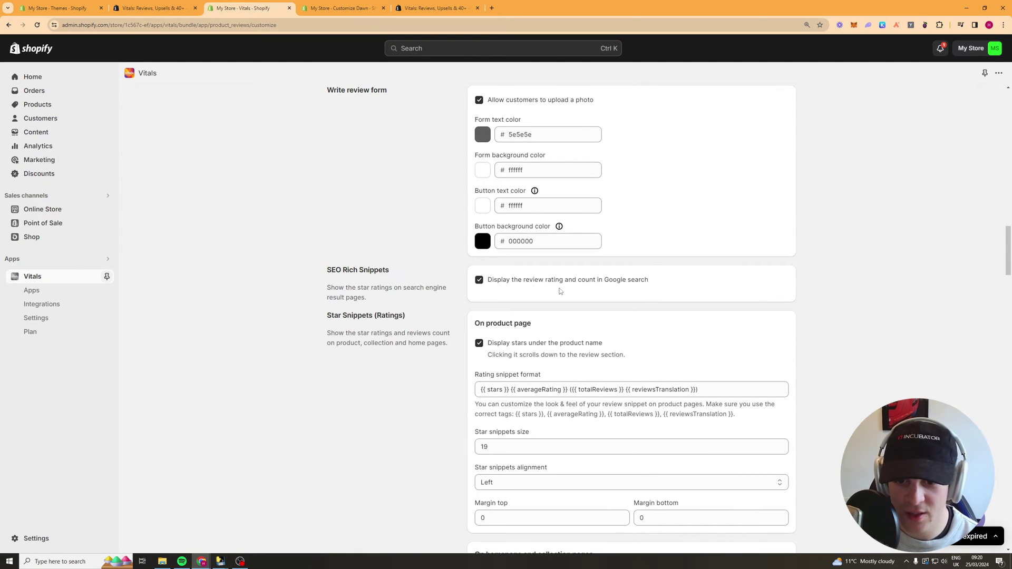
pyautogui.tripleClick(397, 269)
pyautogui.click(849, 287)
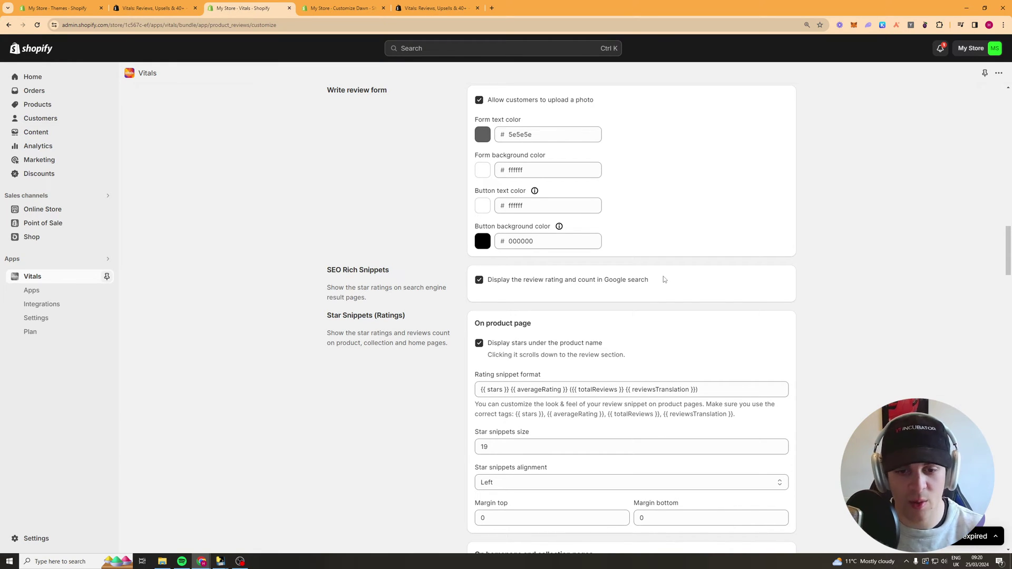
pyautogui.moveTo(664, 279); pyautogui.dragTo(502, 280)
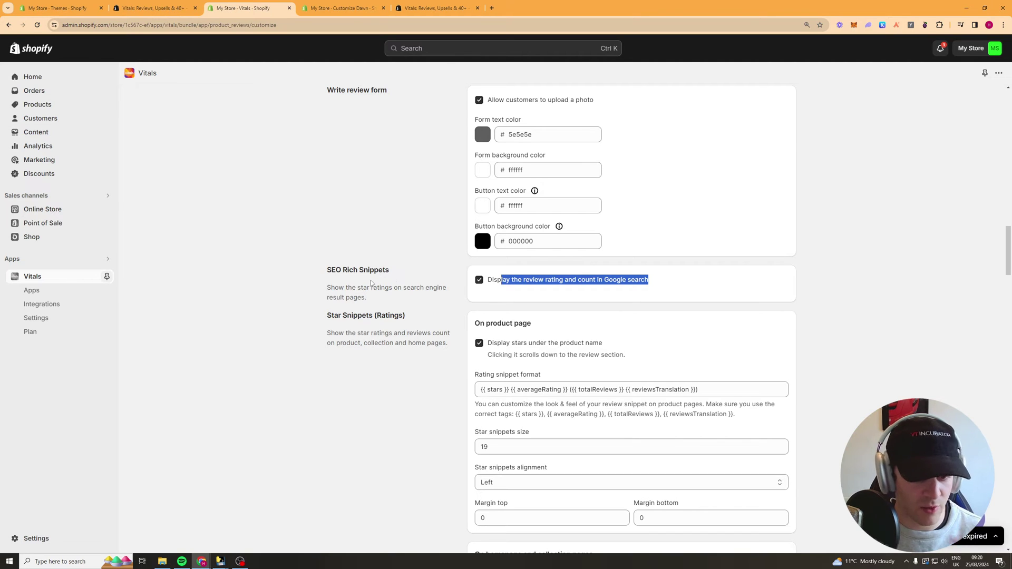
pyautogui.click(493, 292)
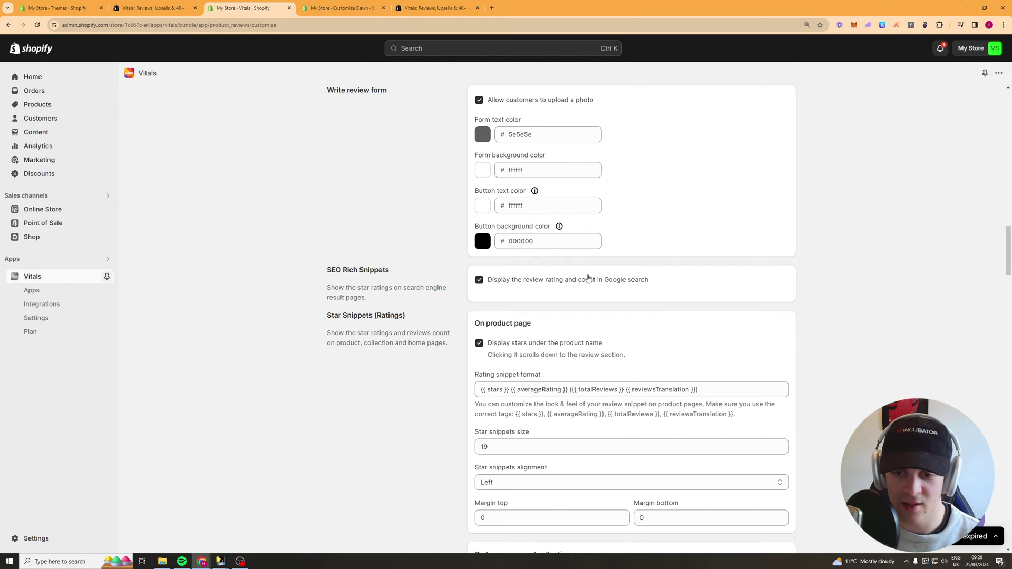
pyautogui.scroll(-3, 574, 302)
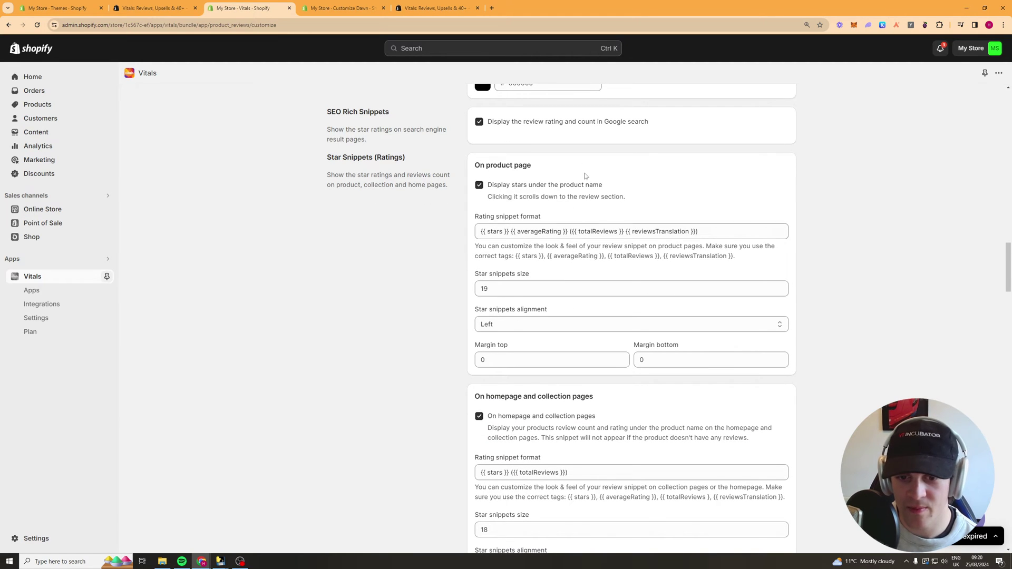
pyautogui.moveTo(483, 237); pyautogui.dragTo(700, 231)
pyautogui.click(556, 244)
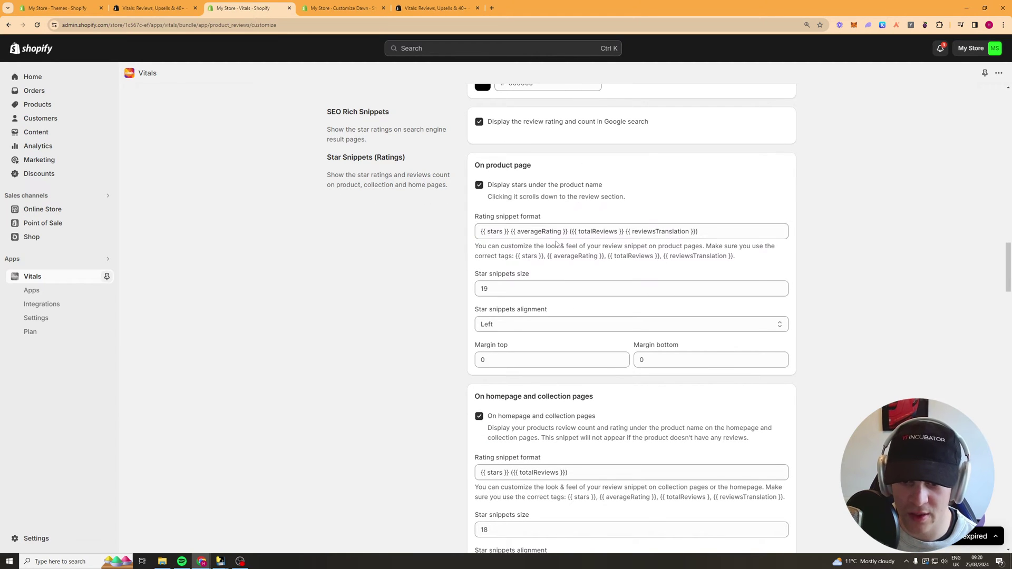
pyautogui.scroll(-3, 605, 343)
pyautogui.scroll(-2, 531, 228)
pyautogui.scroll(-2, 553, 272)
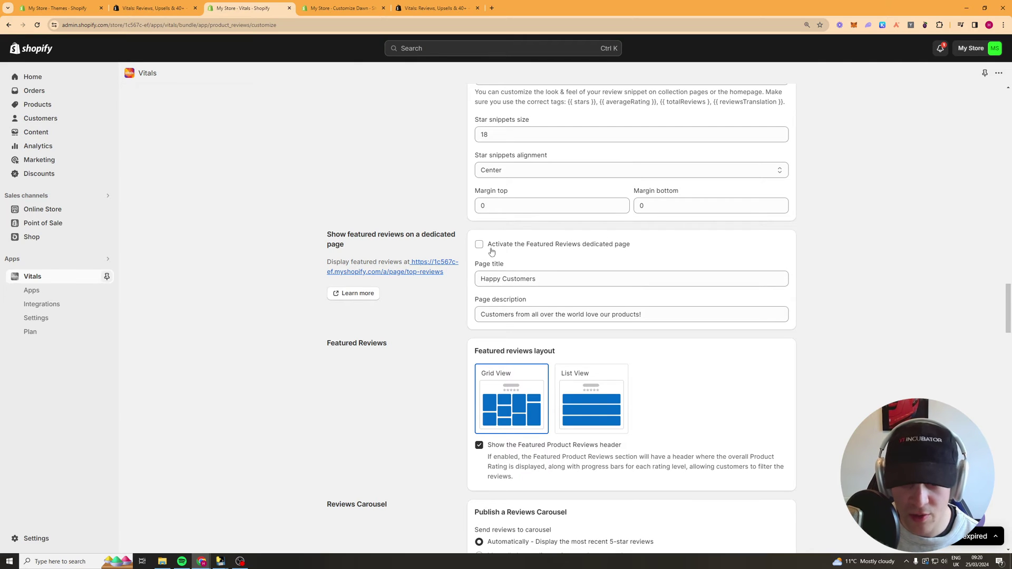
pyautogui.tripleClick(500, 279)
pyautogui.press('End')
pyautogui.tripleClick(534, 279)
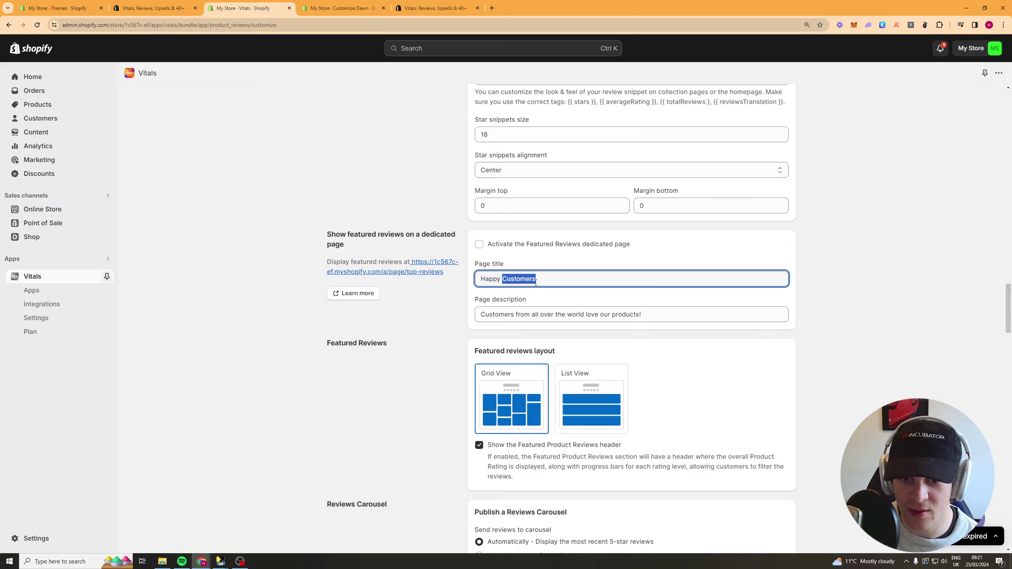
pyautogui.click(580, 314)
pyautogui.scroll(-3, 595, 273)
pyautogui.scroll(-3, 594, 274)
pyautogui.scroll(-3, 606, 274)
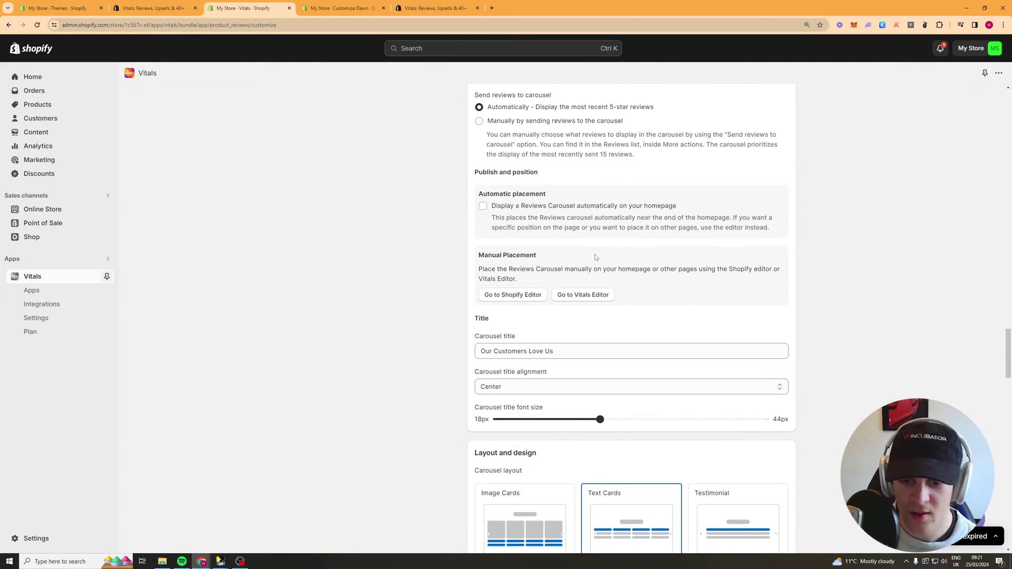
pyautogui.scroll(3, 569, 221)
pyautogui.scroll(-2, 558, 232)
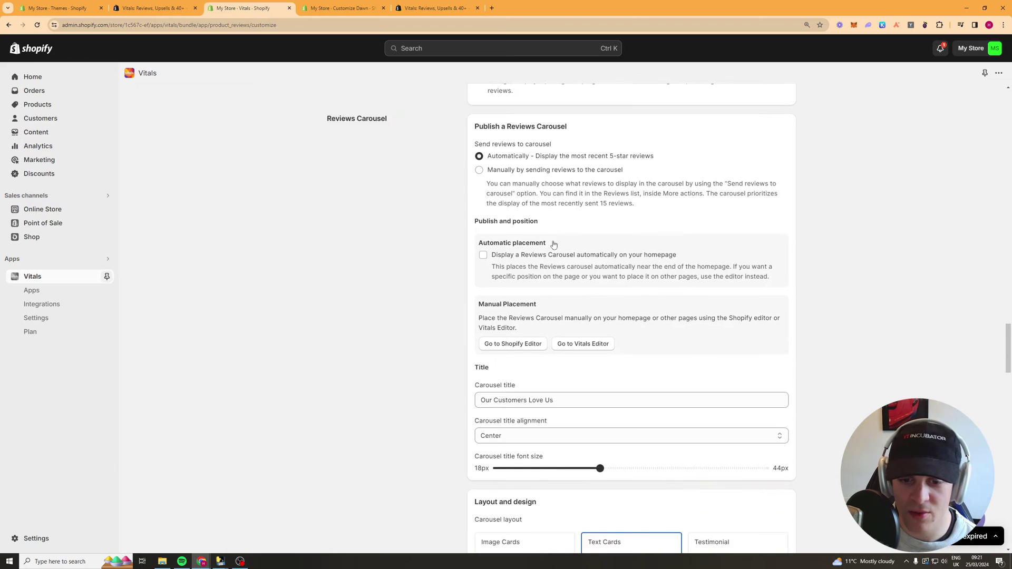
pyautogui.scroll(1, 579, 221)
pyautogui.scroll(1, 580, 189)
pyautogui.scroll(-8, 548, 210)
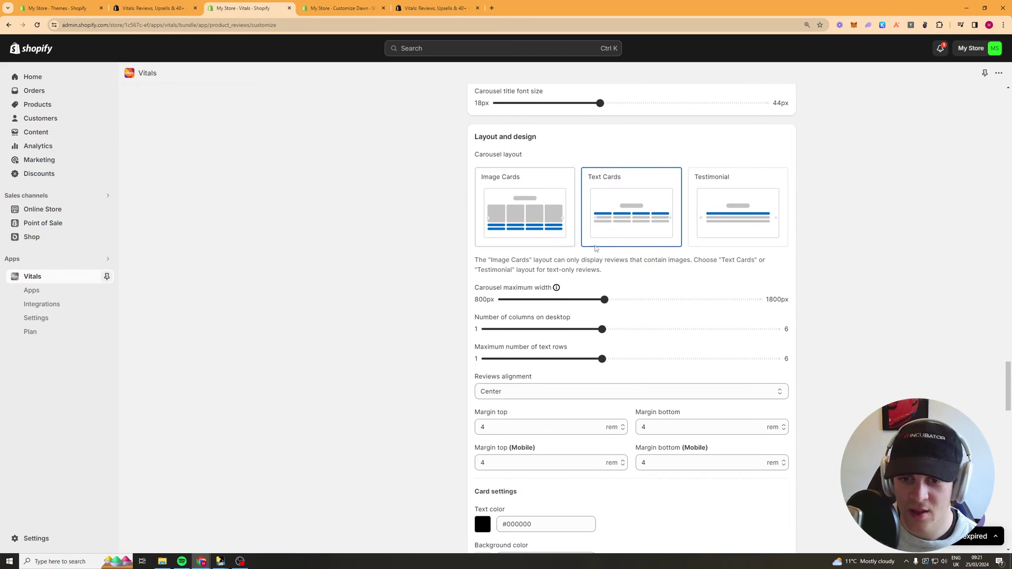
pyautogui.scroll(-2, 619, 238)
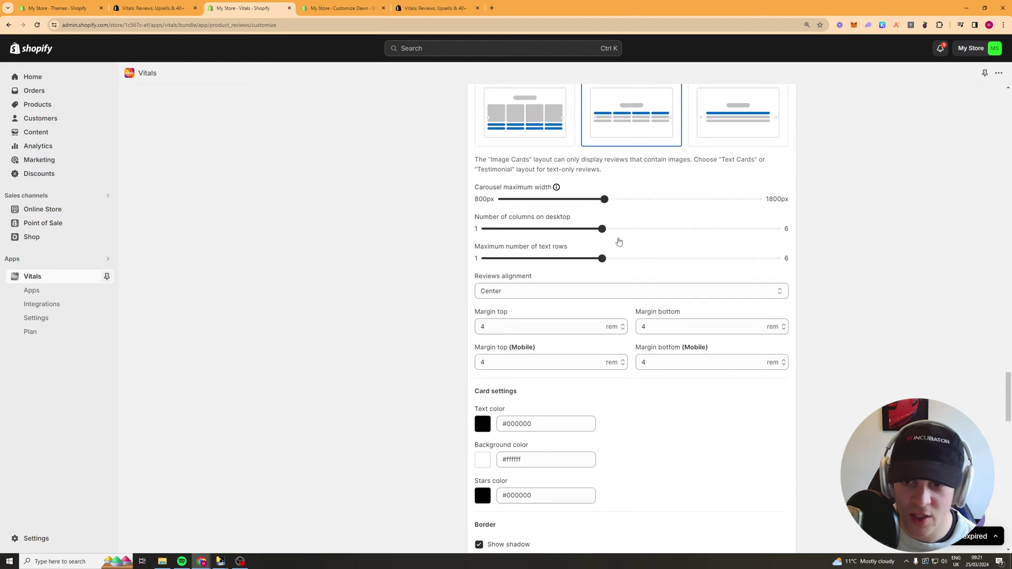
pyautogui.scroll(-9, 611, 253)
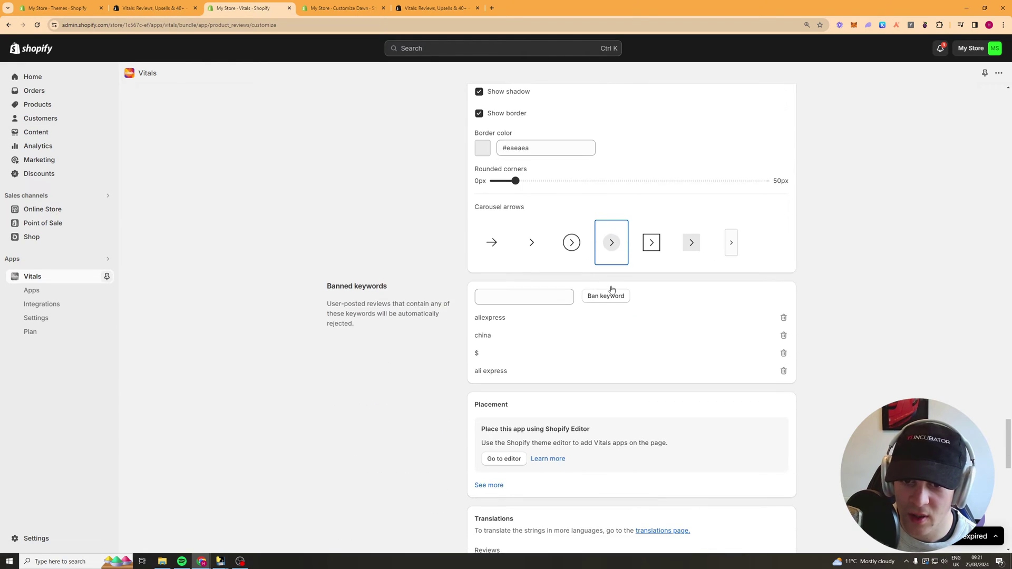
pyautogui.scroll(-2, 606, 285)
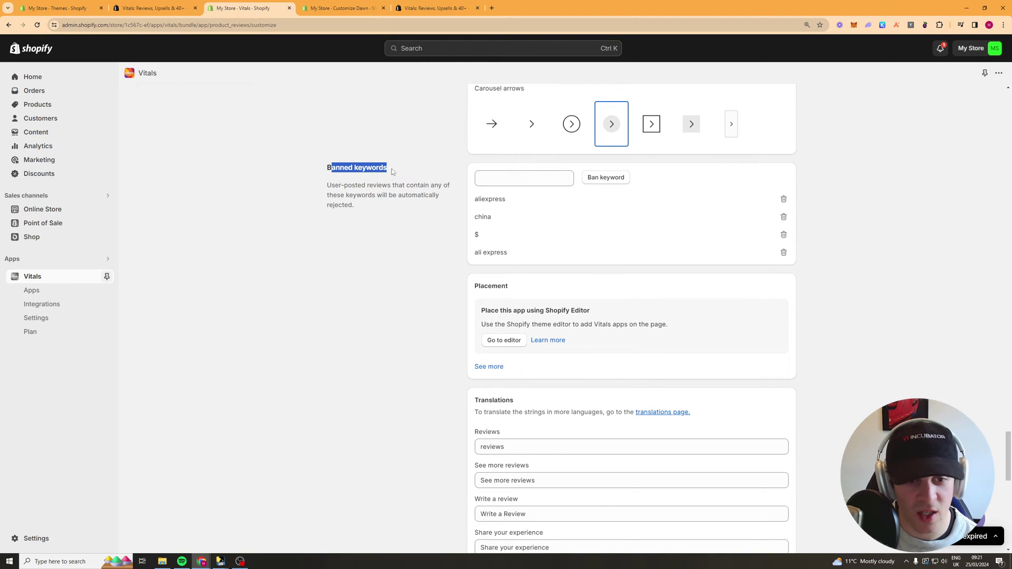
# Add 'scam' and 'dropshipping' to the banned review keywords
pyautogui.moveTo(391, 172); pyautogui.dragTo(381, 179)
pyautogui.click(524, 179)
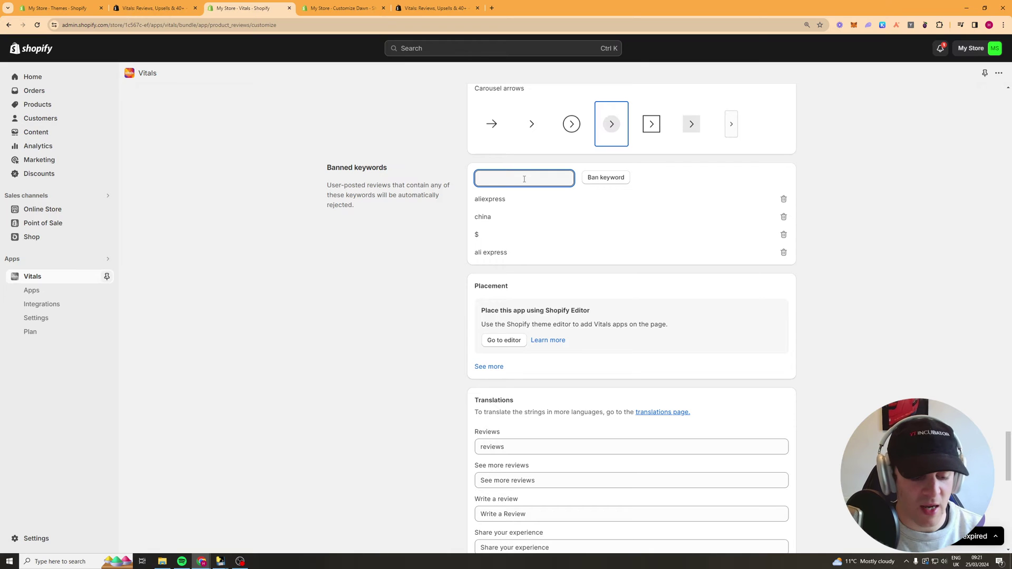
pyautogui.click(590, 179)
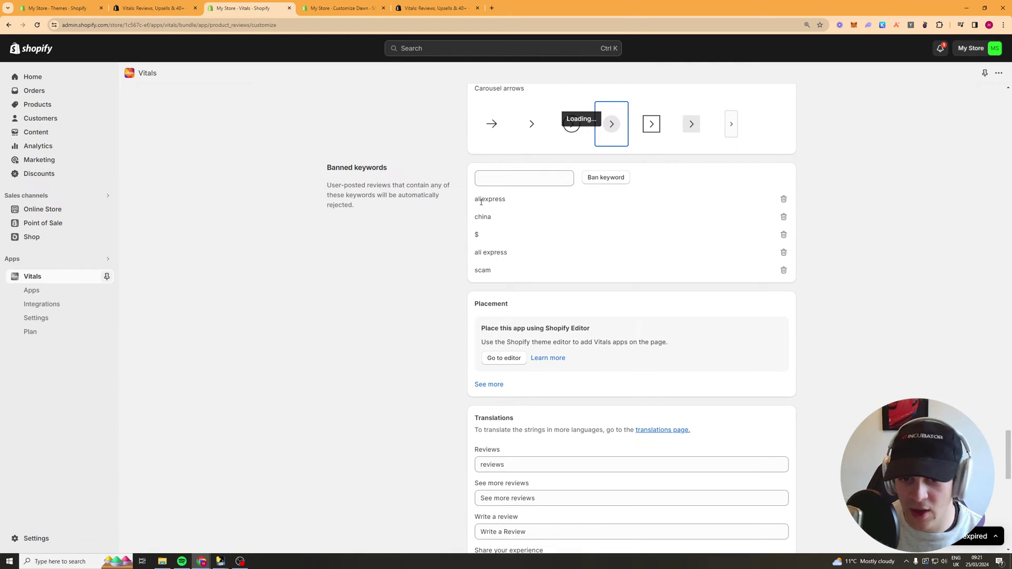
pyautogui.click(509, 174)
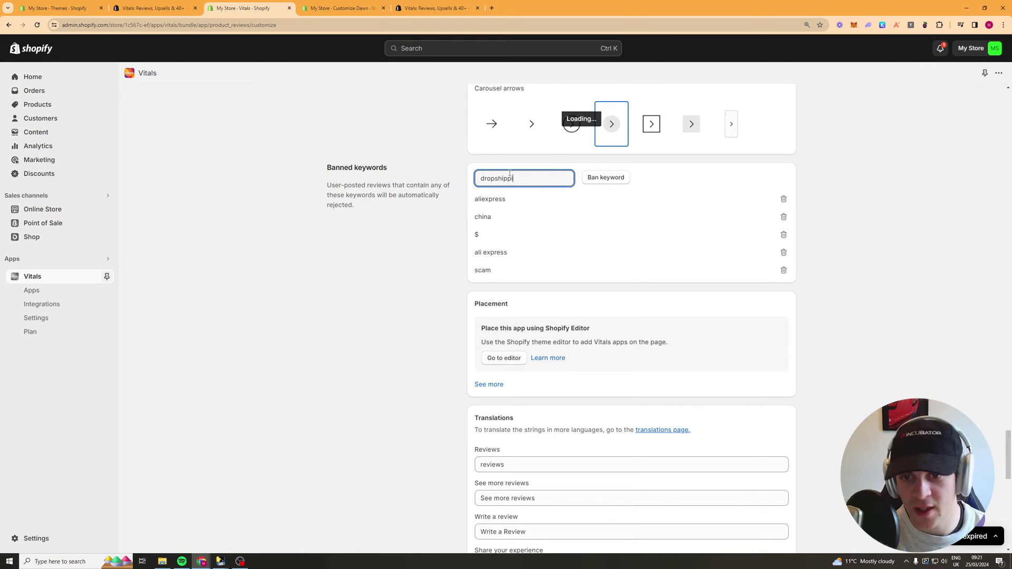
pyautogui.write('dropshipping')
pyautogui.click(619, 178)
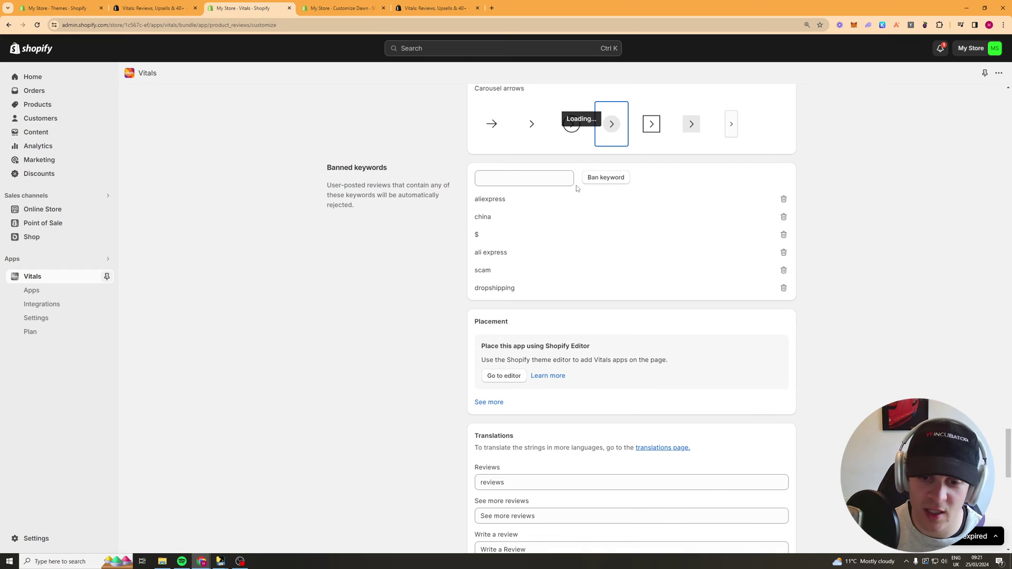
pyautogui.scroll(-2, 564, 342)
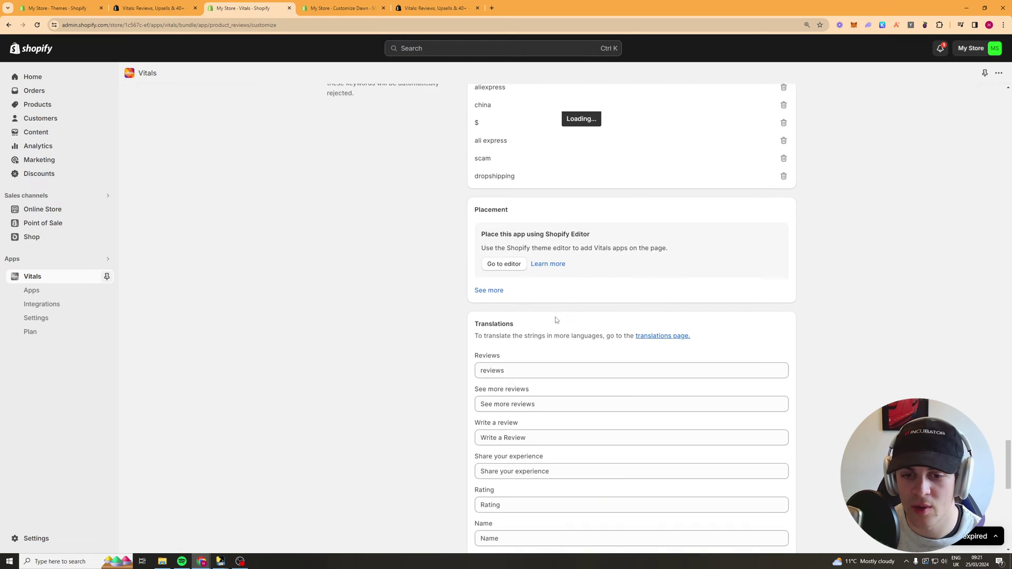
# Open the Classic Tee product template in the theme editor
pyautogui.click(502, 258)
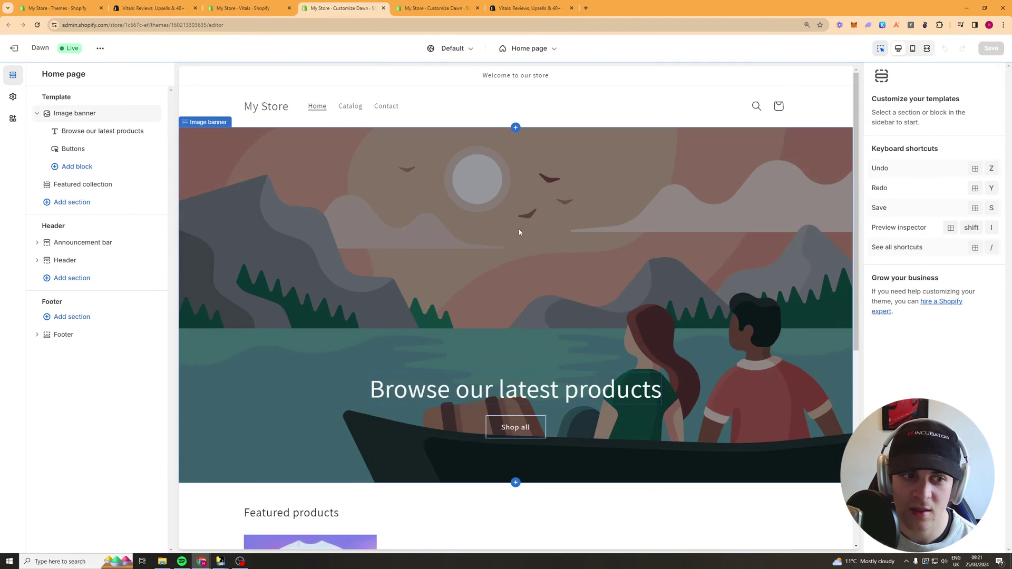
pyautogui.scroll(-6, 517, 231)
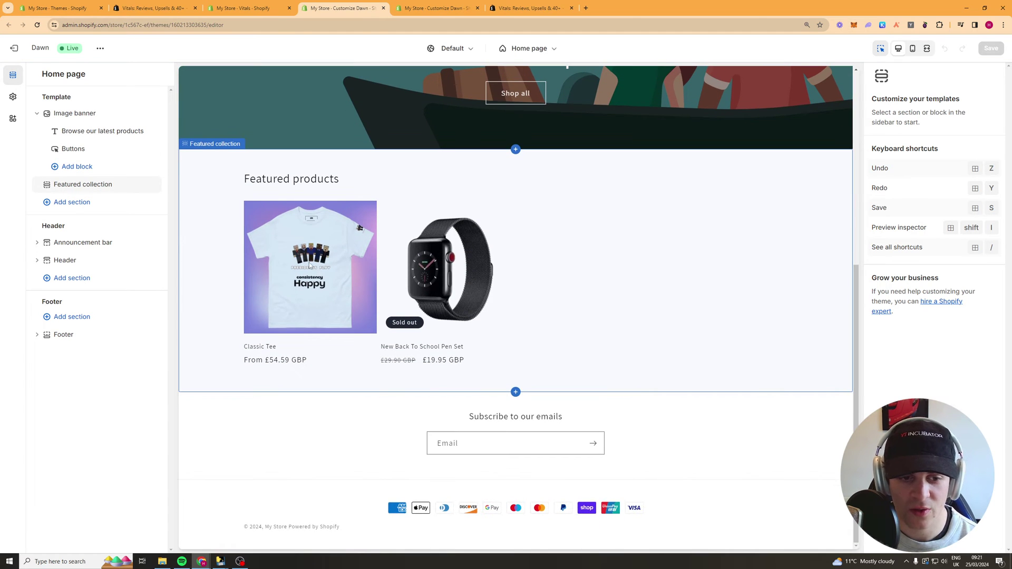
pyautogui.click(310, 265)
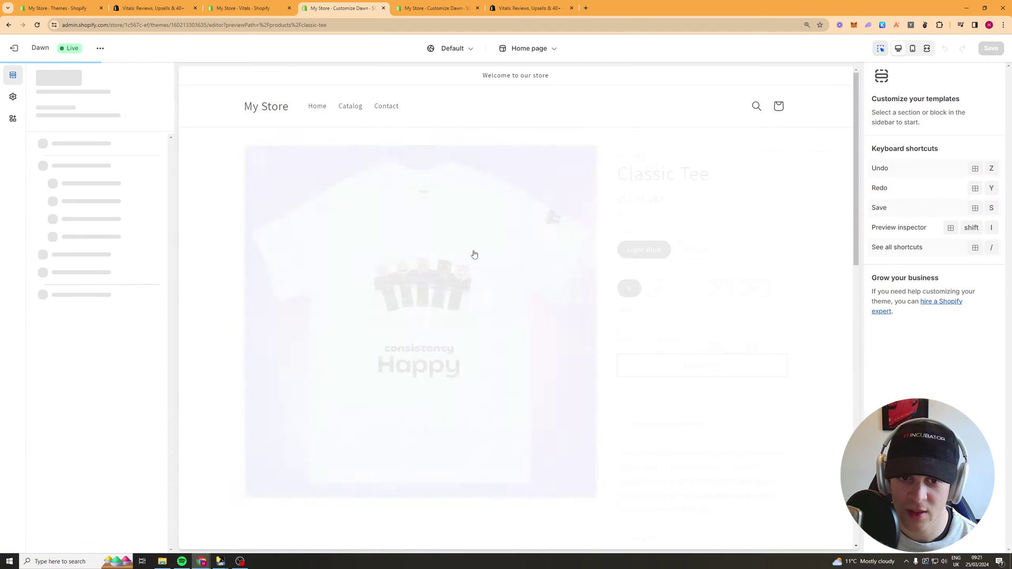
pyautogui.scroll(-1, 659, 247)
pyautogui.scroll(1, 625, 262)
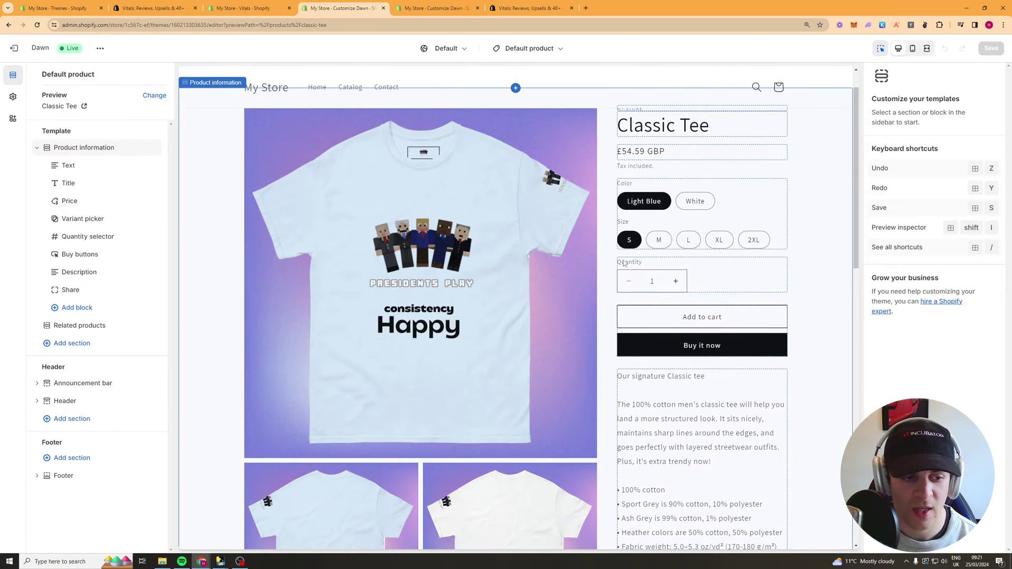
# Add the Vitals Product Review Stars app block and move it above Title
pyautogui.click(85, 310)
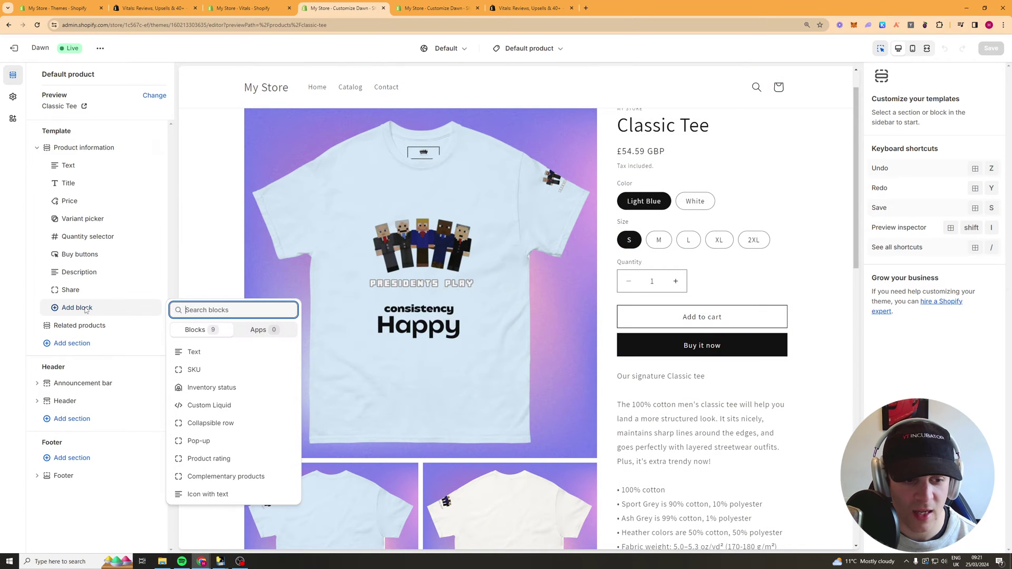
pyautogui.click(258, 330)
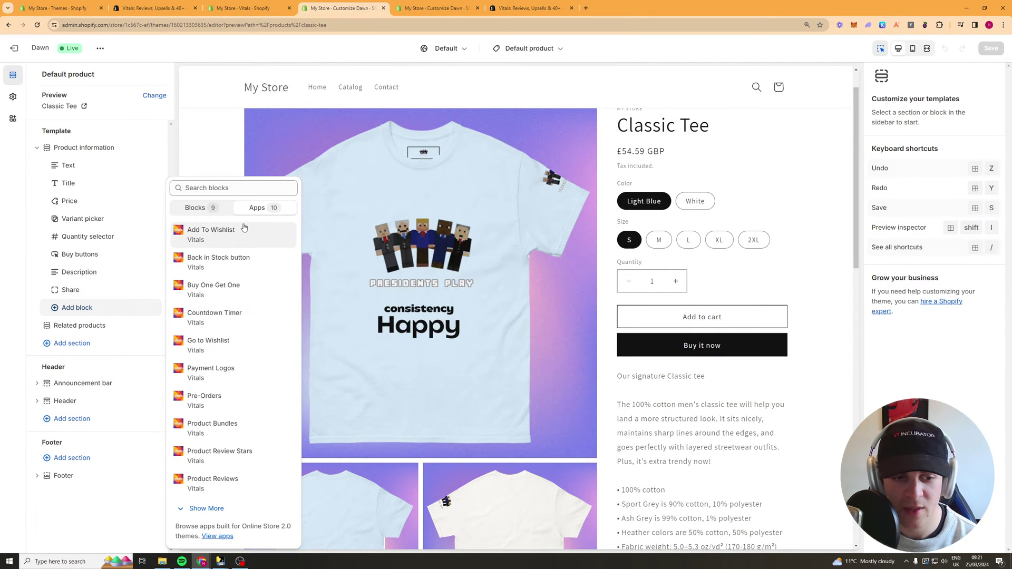
pyautogui.click(217, 509)
pyautogui.scroll(-2, 228, 317)
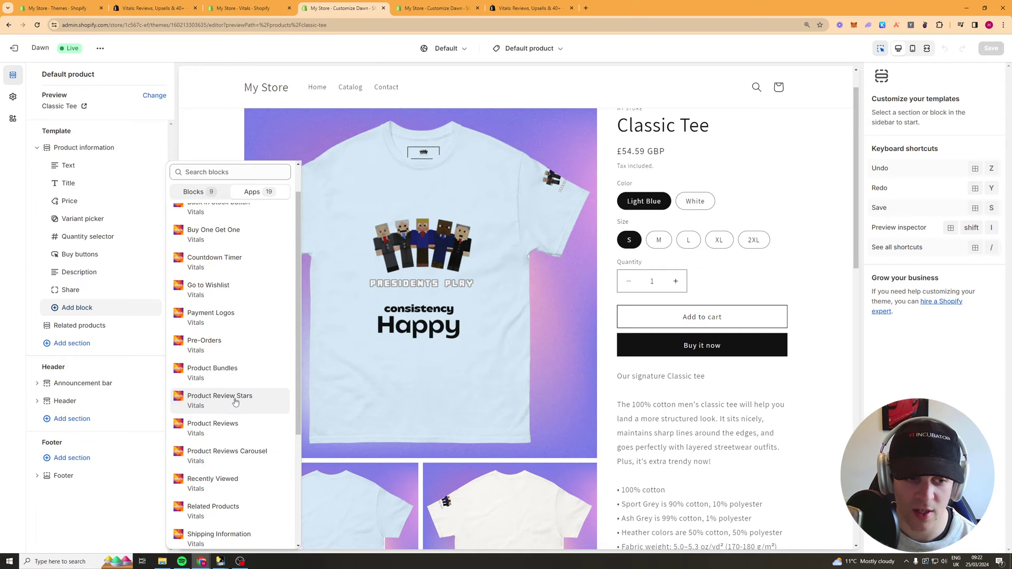
pyautogui.click(277, 391)
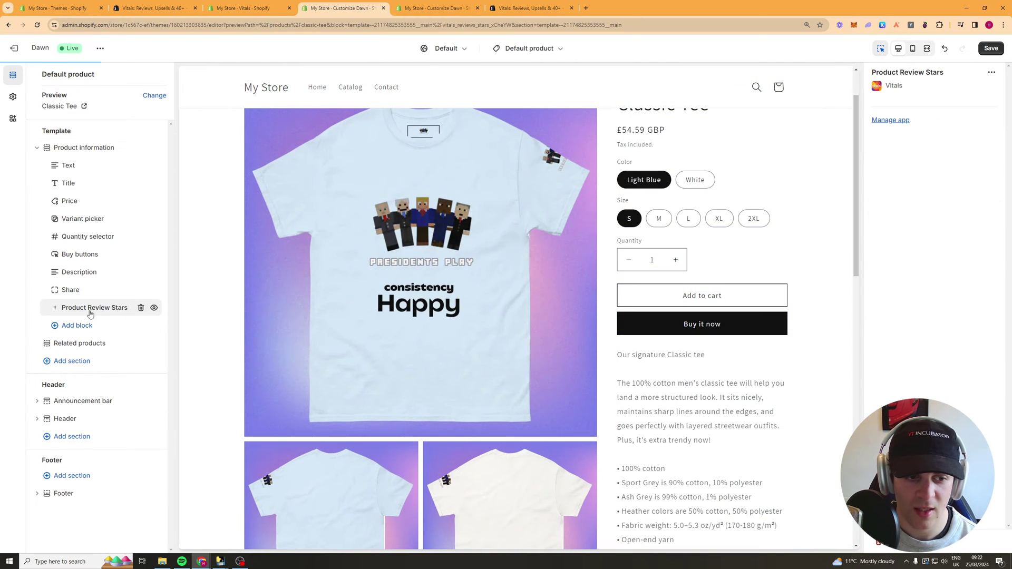
pyautogui.moveTo(100, 310); pyautogui.dragTo(84, 182)
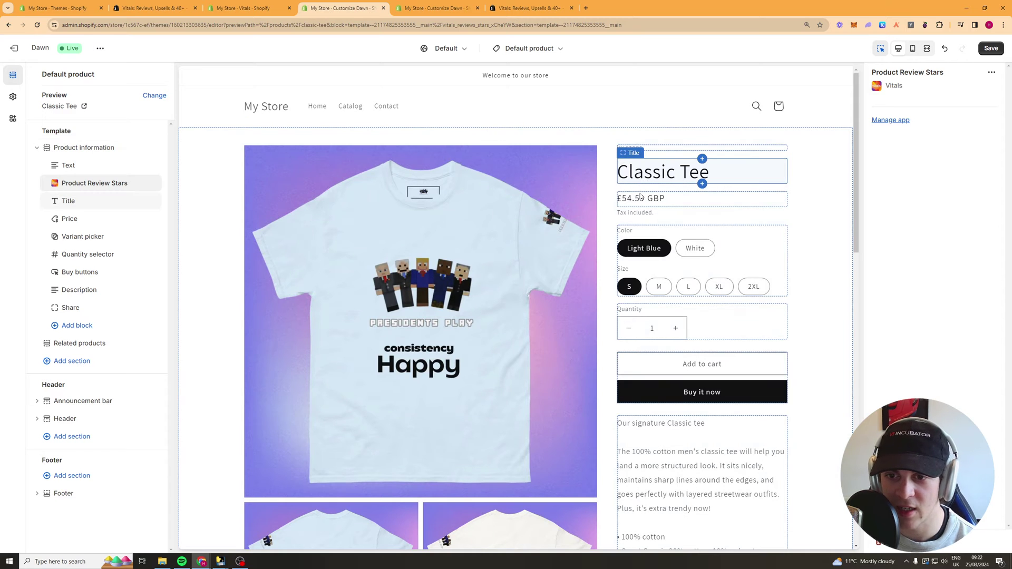
# Add the Product Reviews (Vitals) app block below Share and save the template
pyautogui.click(79, 325)
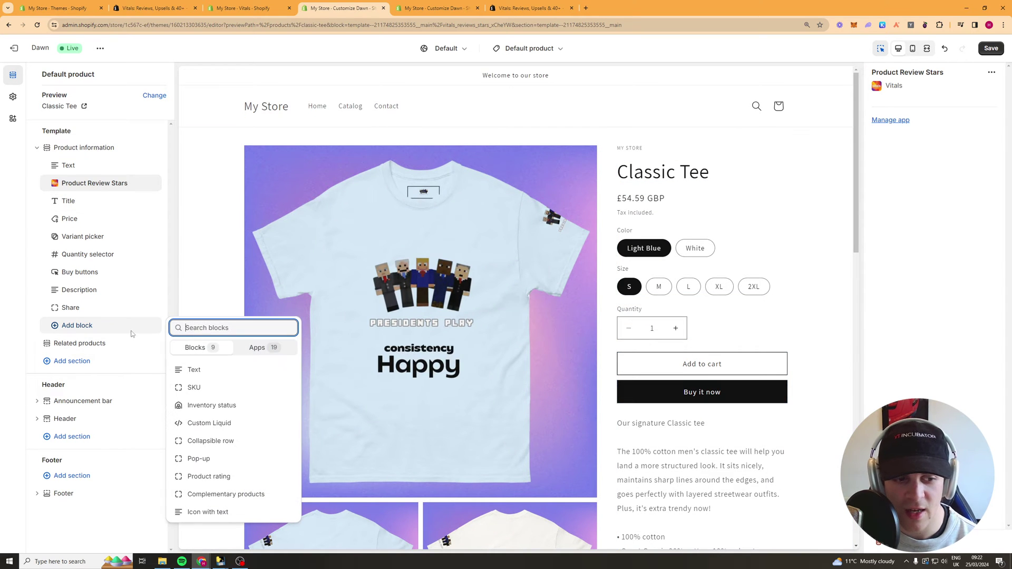
pyautogui.click(245, 346)
pyautogui.scroll(-3, 248, 364)
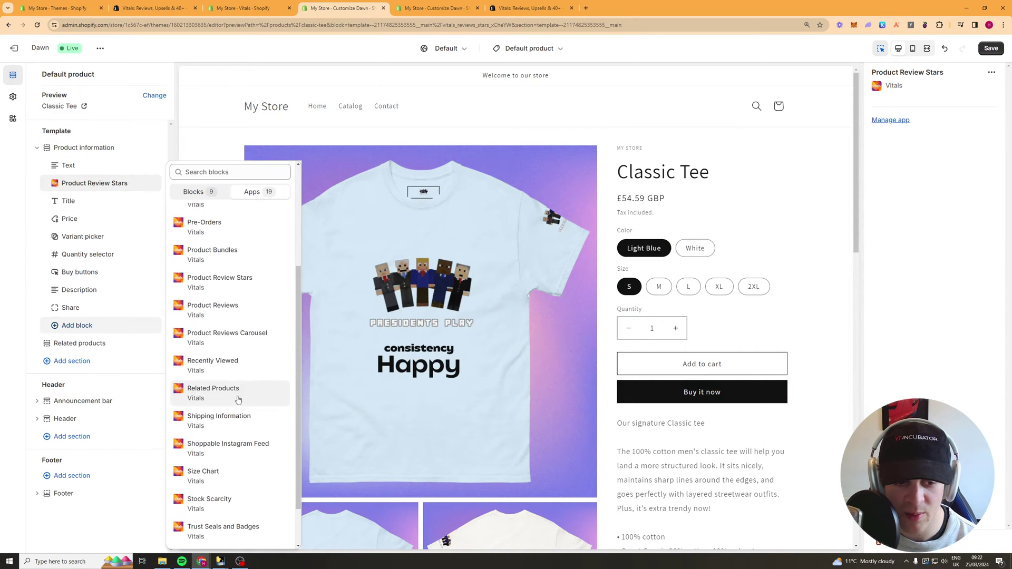
pyautogui.click(217, 316)
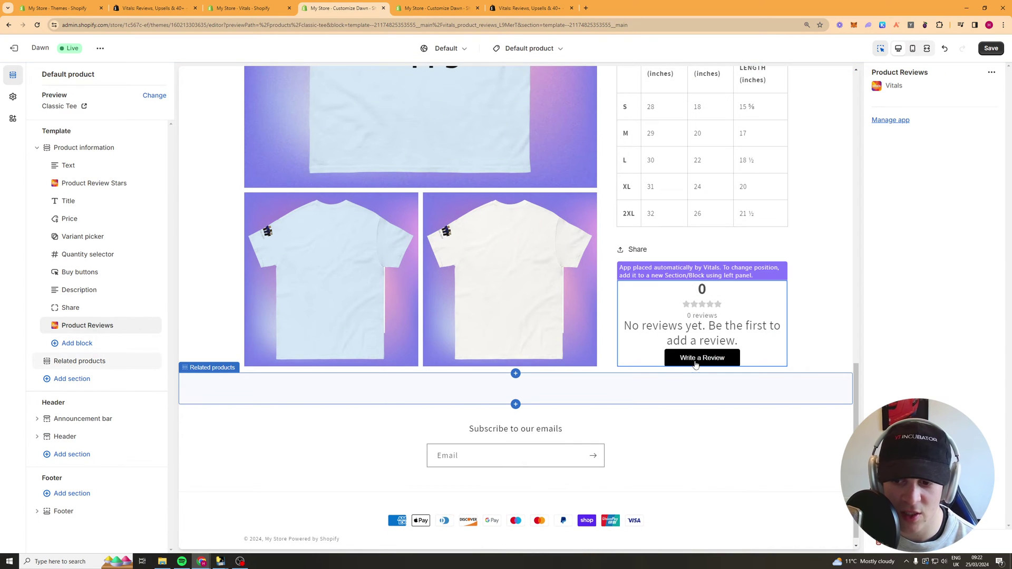
pyautogui.click(701, 353)
pyautogui.scroll(1, 685, 352)
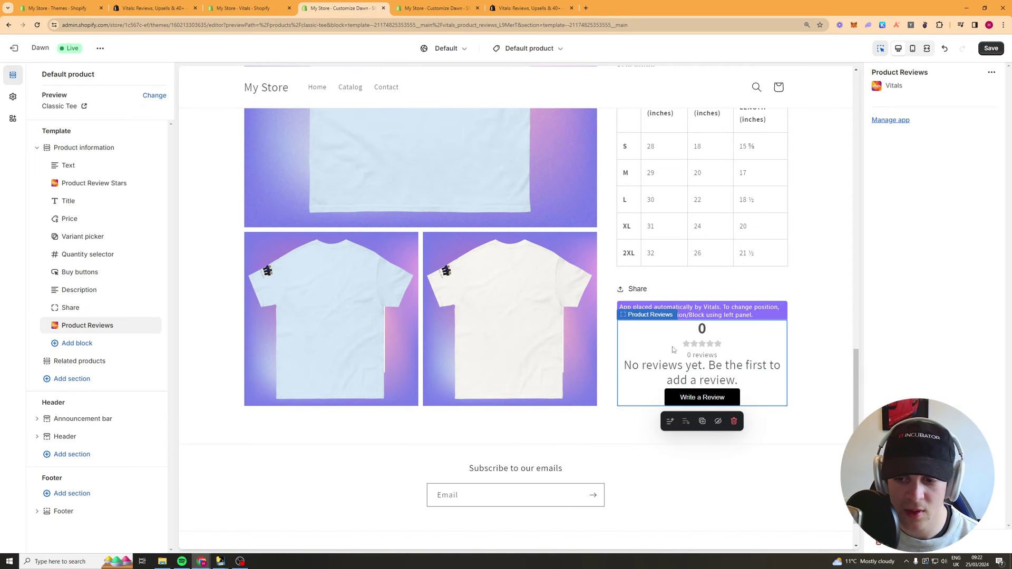
pyautogui.scroll(5, 745, 374)
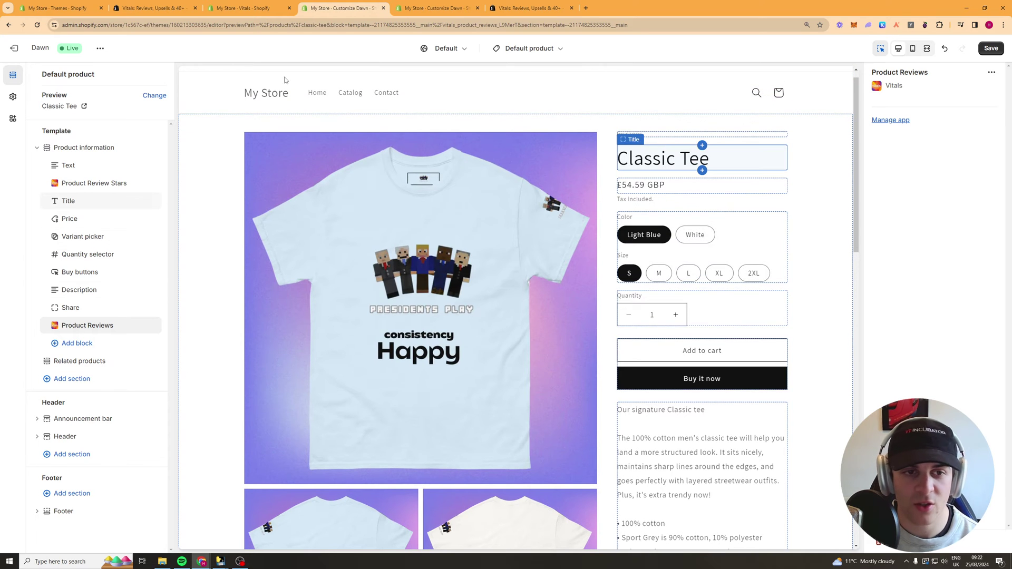
pyautogui.click(991, 49)
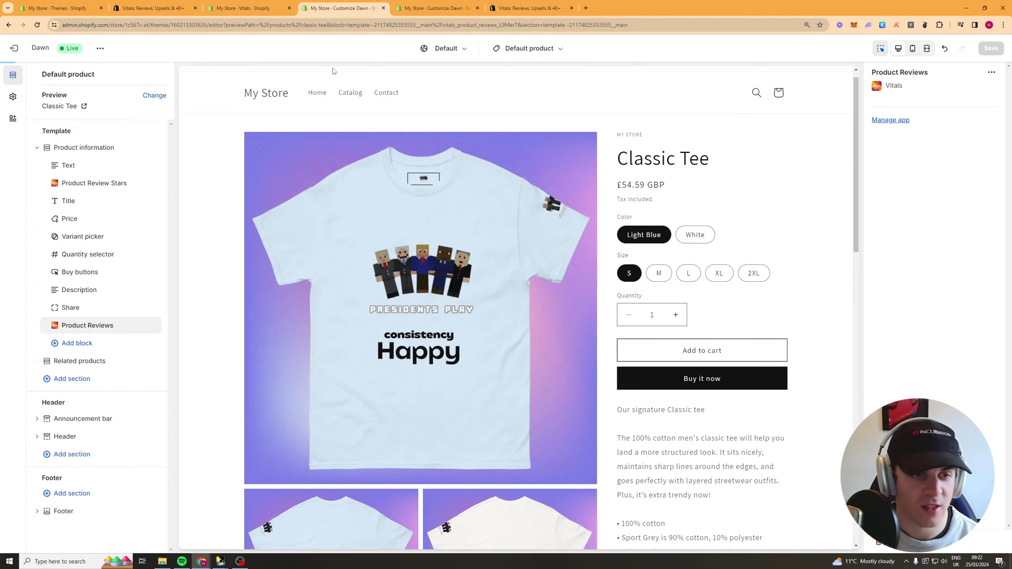
# Return to Vitals and scroll through the Product Reviews translation strings and module filters
pyautogui.click(243, 8)
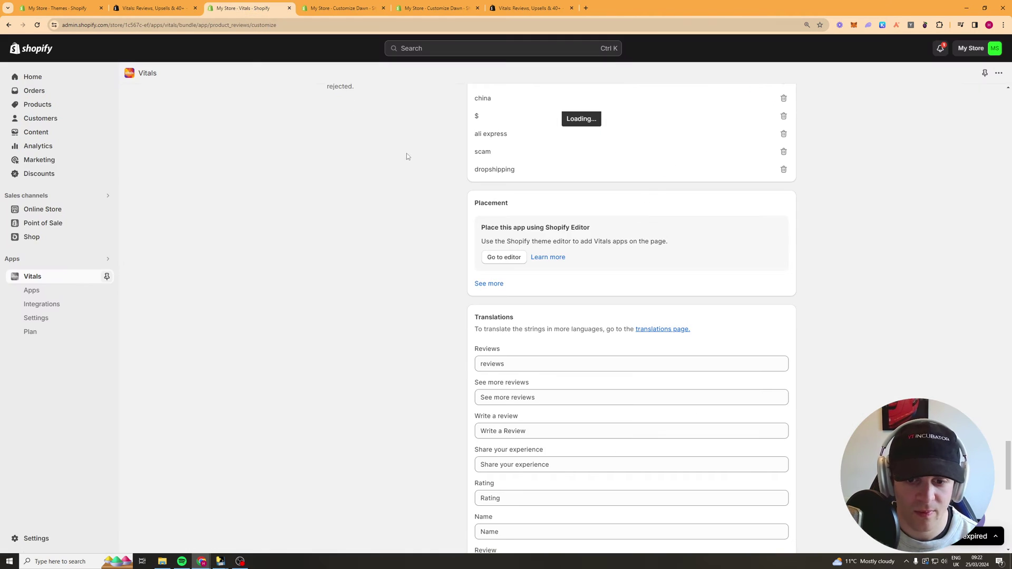
pyautogui.scroll(-10, 410, 159)
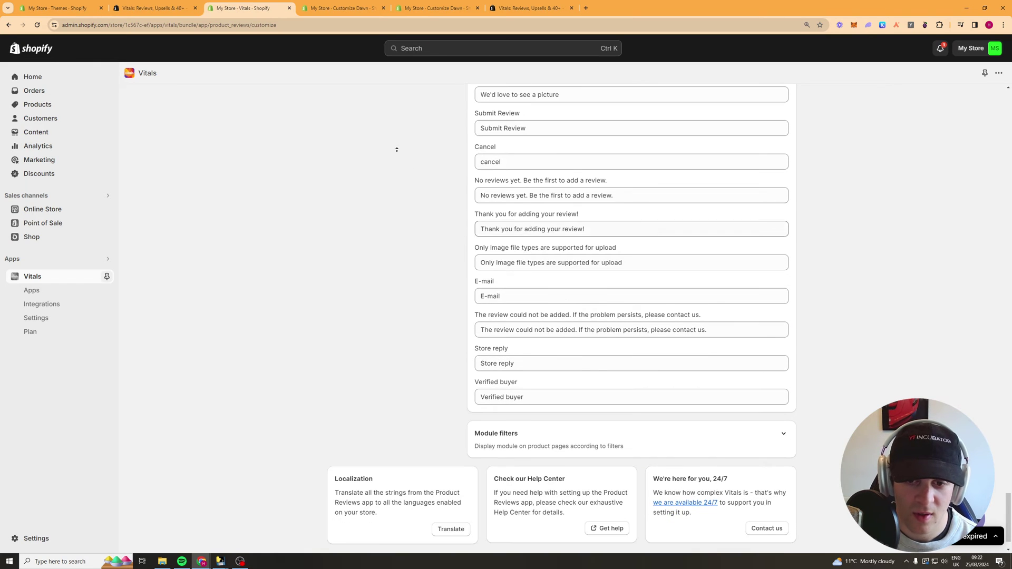
pyautogui.scroll(10, 395, 128)
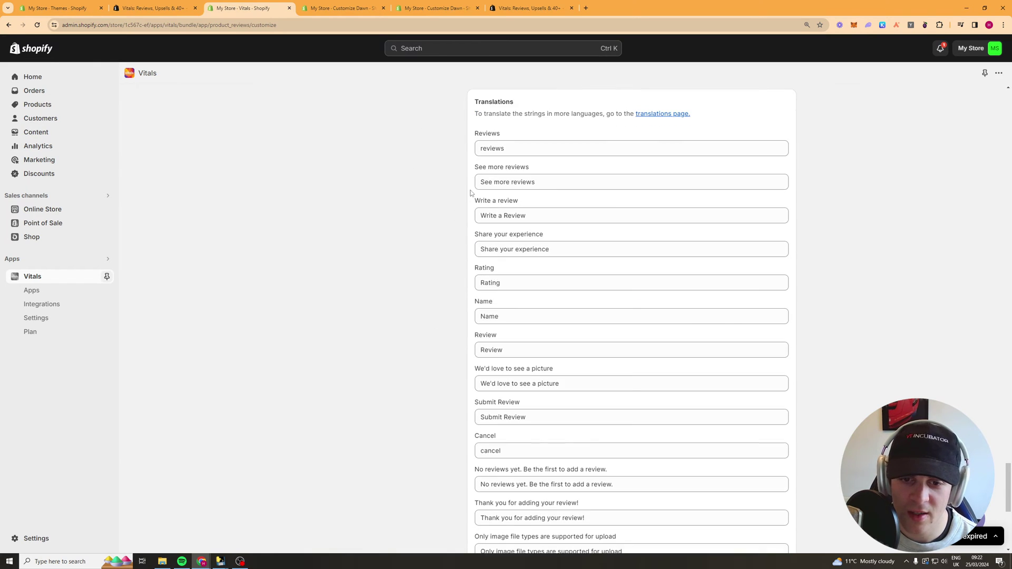
pyautogui.scroll(-6, 413, 309)
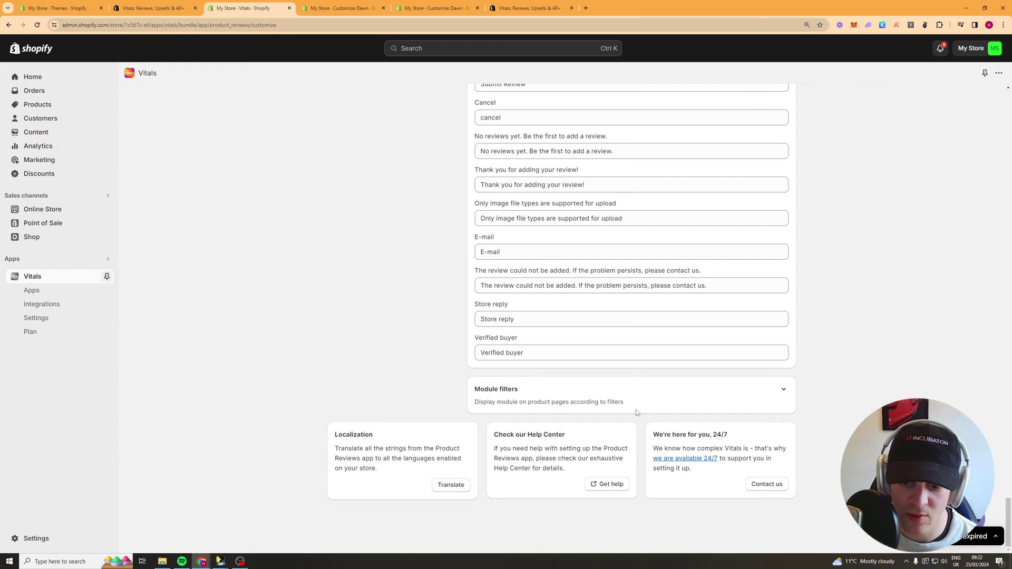
pyautogui.scroll(15, 820, 275)
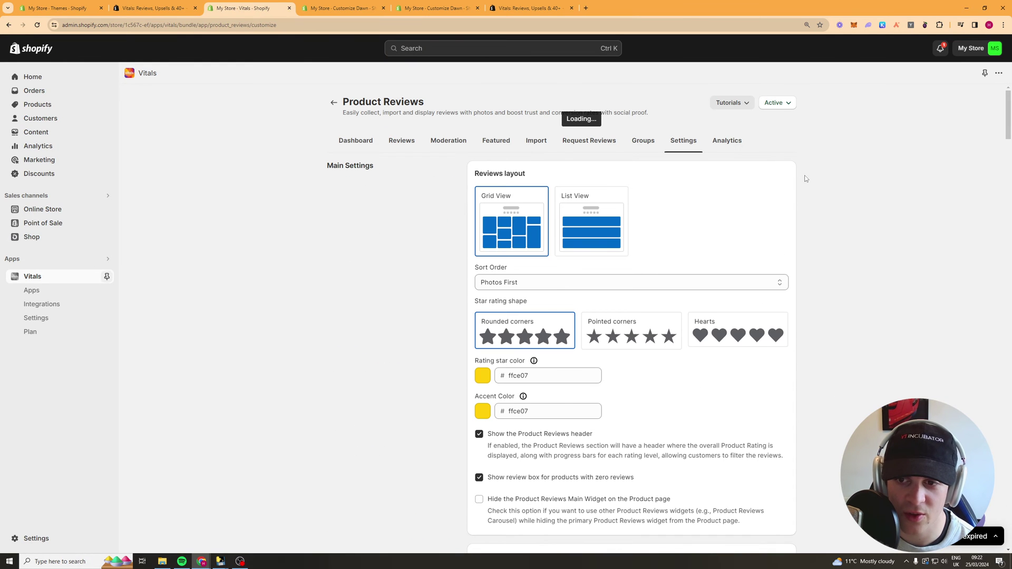
# Open the empty Reviews tab and view the CSV import dialog, closing it without importing
pyautogui.click(399, 141)
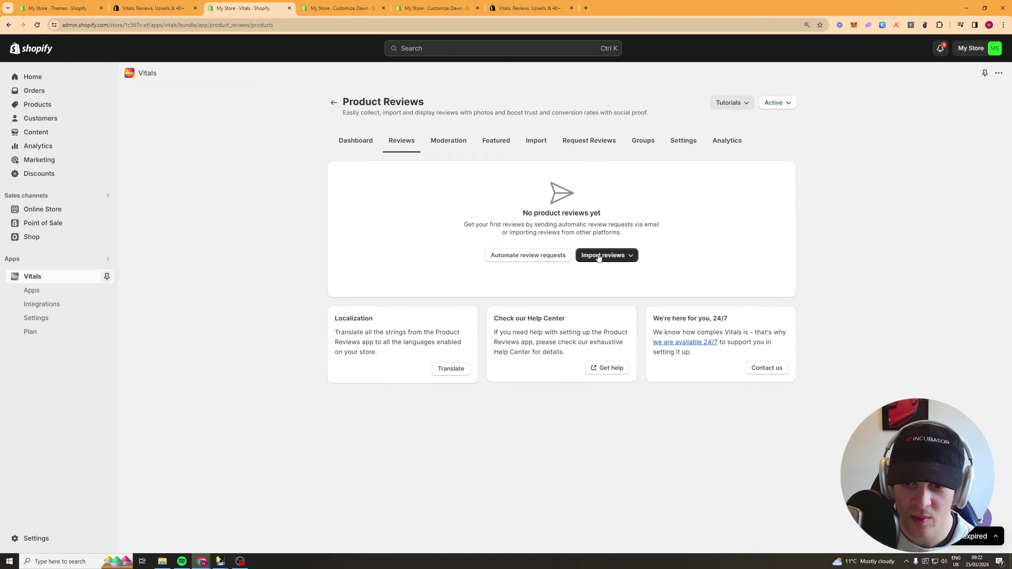
pyautogui.click(611, 257)
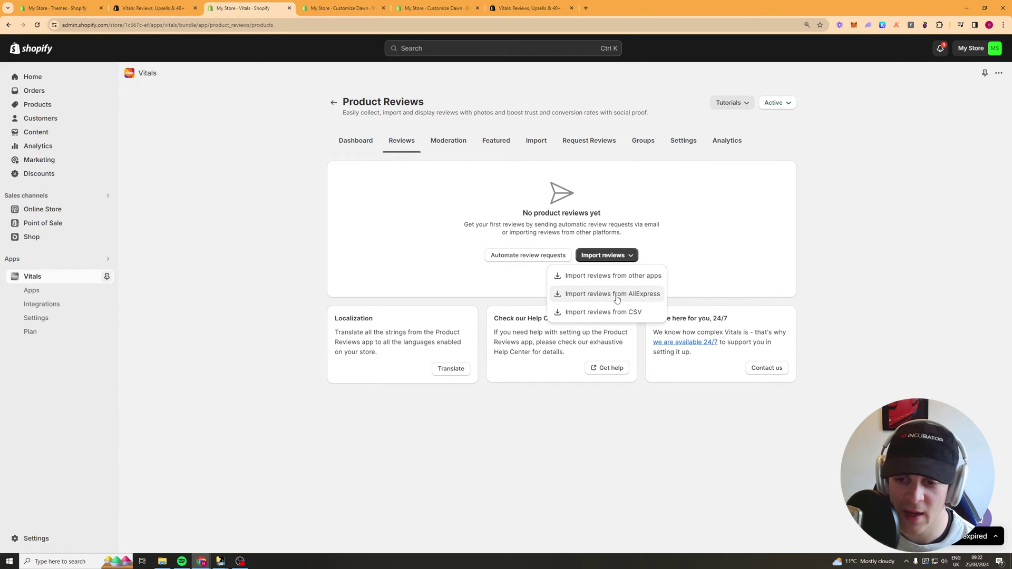
pyautogui.click(622, 313)
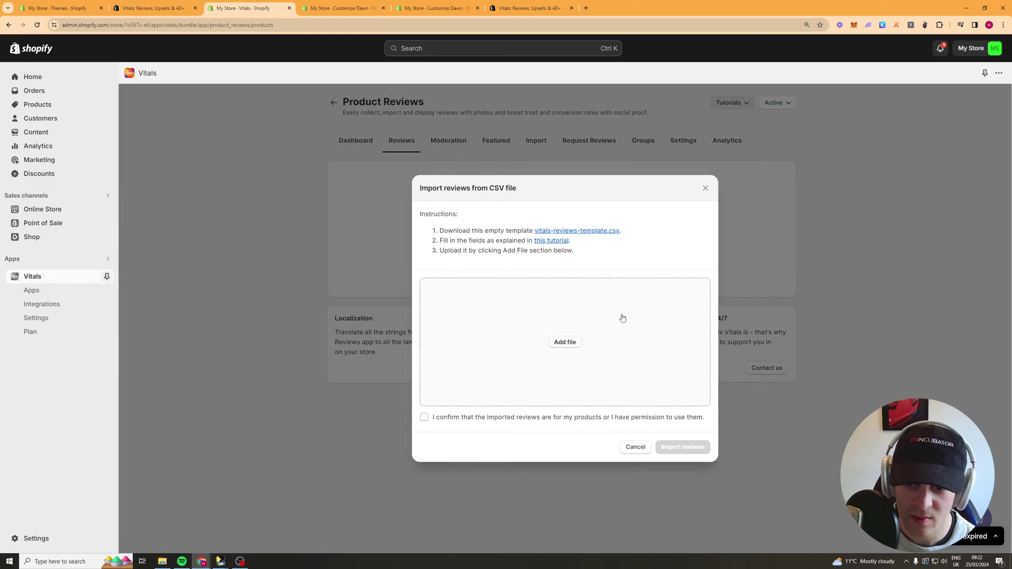
pyautogui.click(702, 188)
pyautogui.click(601, 264)
pyautogui.click(687, 263)
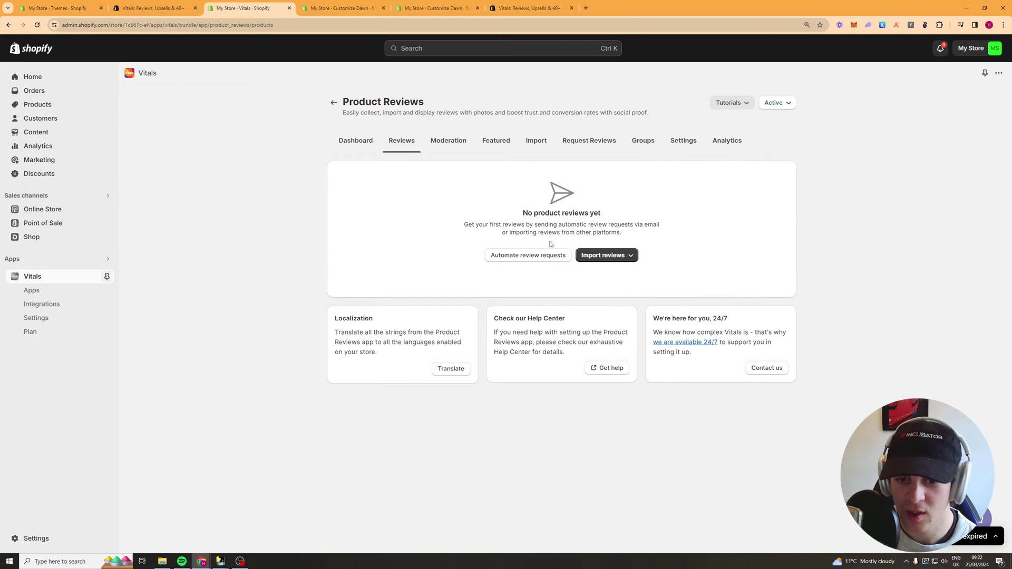
# Browse the Moderation and Featured review tabs, ending on Import's JudgeMe, Loox, Yotpo and AliExpress options
pyautogui.click(459, 148)
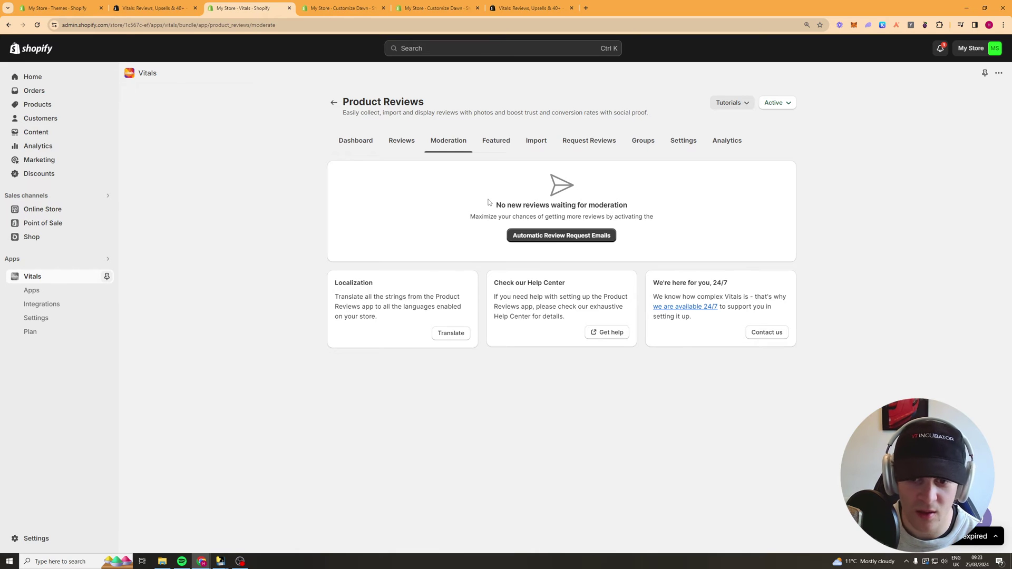
pyautogui.click(494, 140)
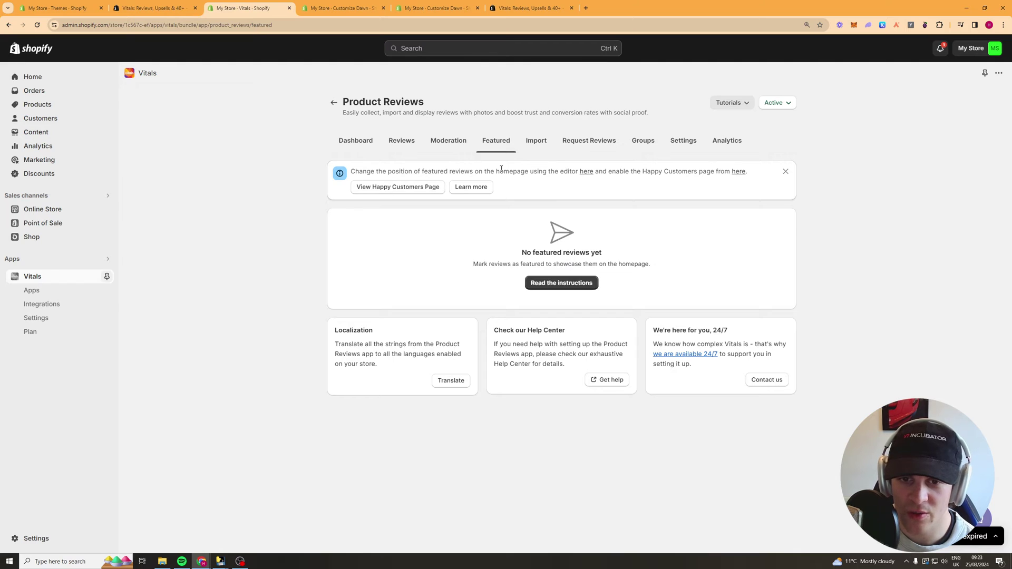
pyautogui.click(534, 141)
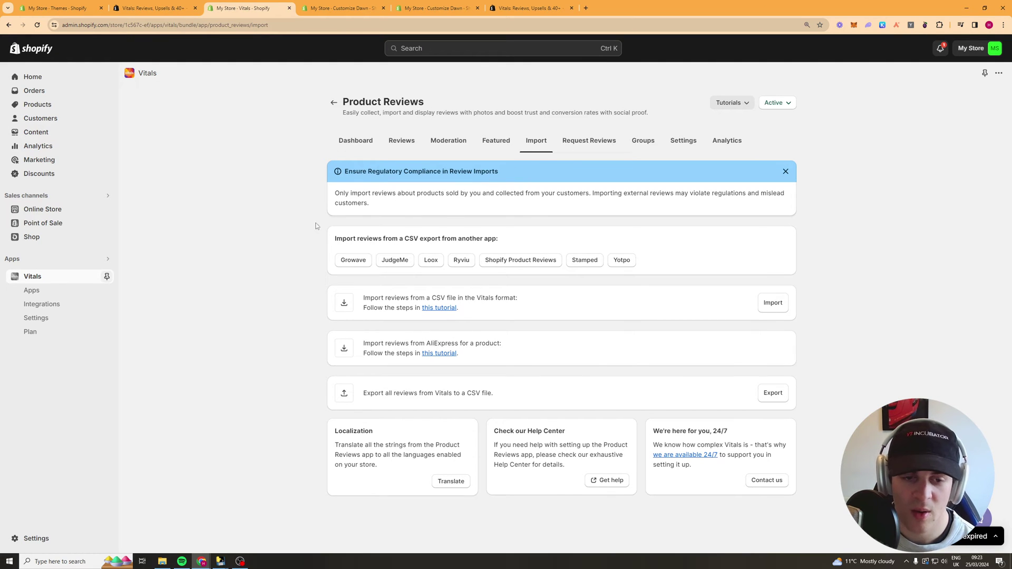
pyautogui.moveTo(336, 239); pyautogui.dragTo(527, 237)
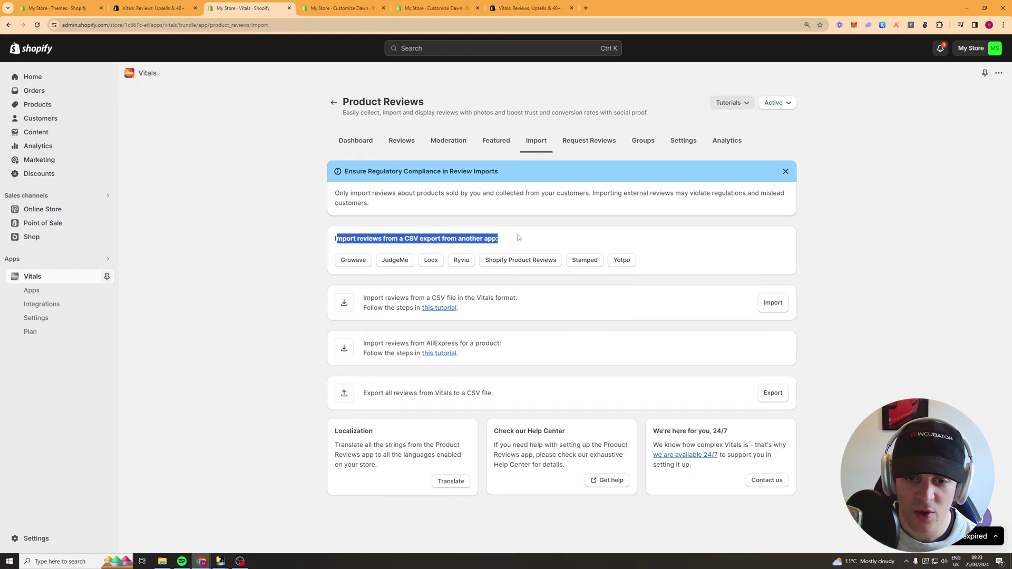
pyautogui.click(337, 253)
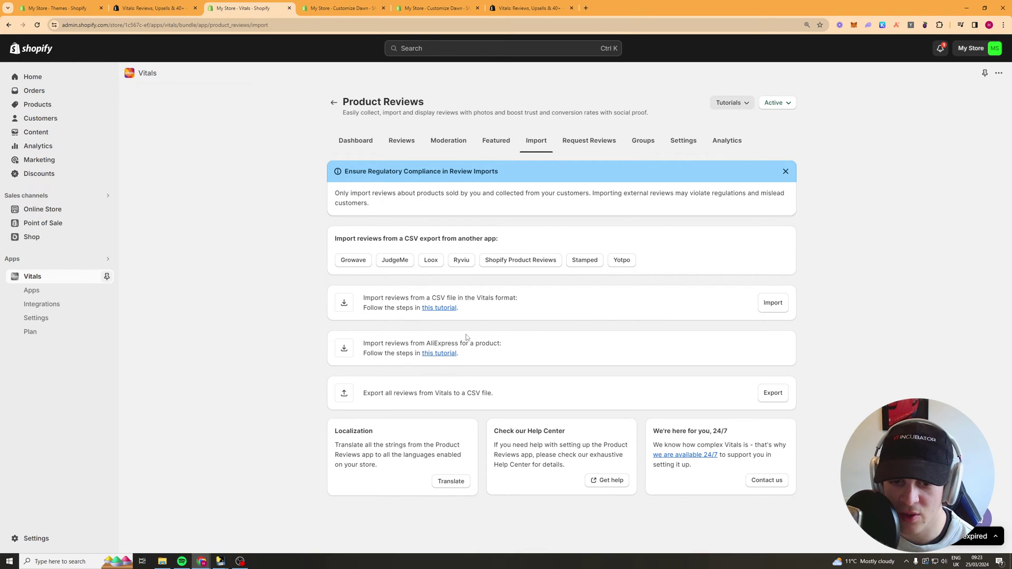
# Change review request email timing from 7 to 10 days, keeping Order fulfilled as the trigger
pyautogui.click(584, 141)
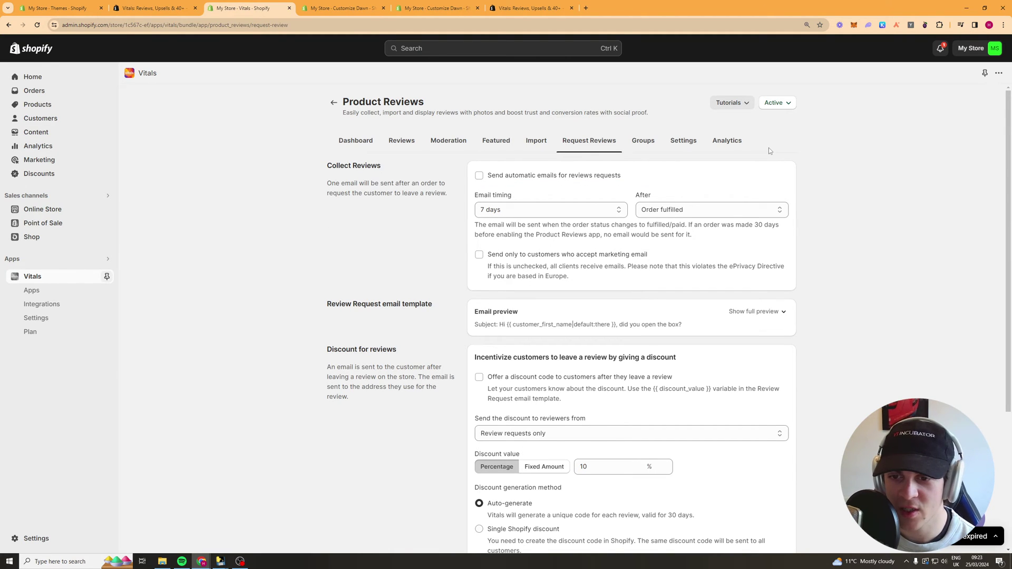
pyautogui.click(510, 210)
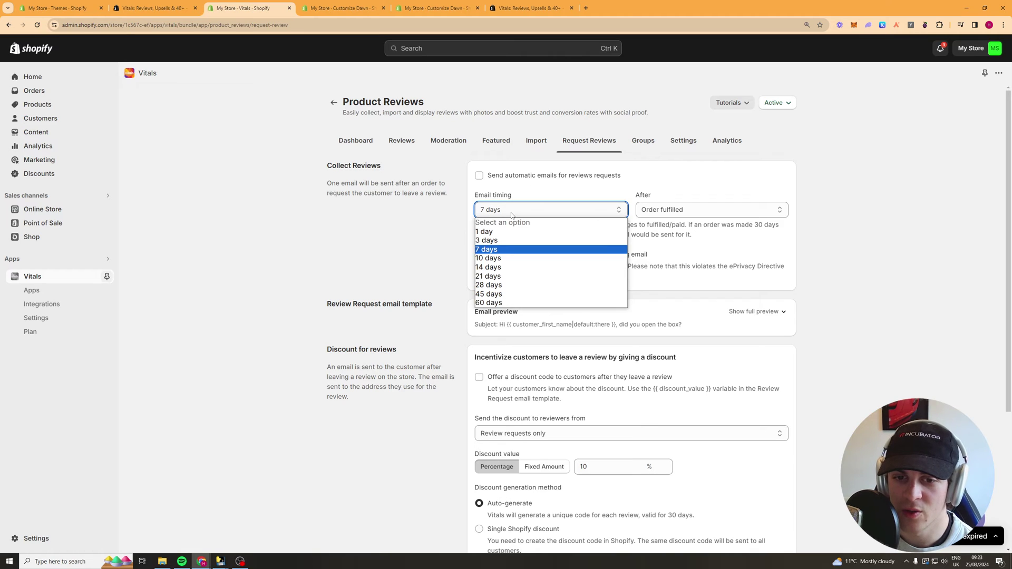
pyautogui.click(509, 258)
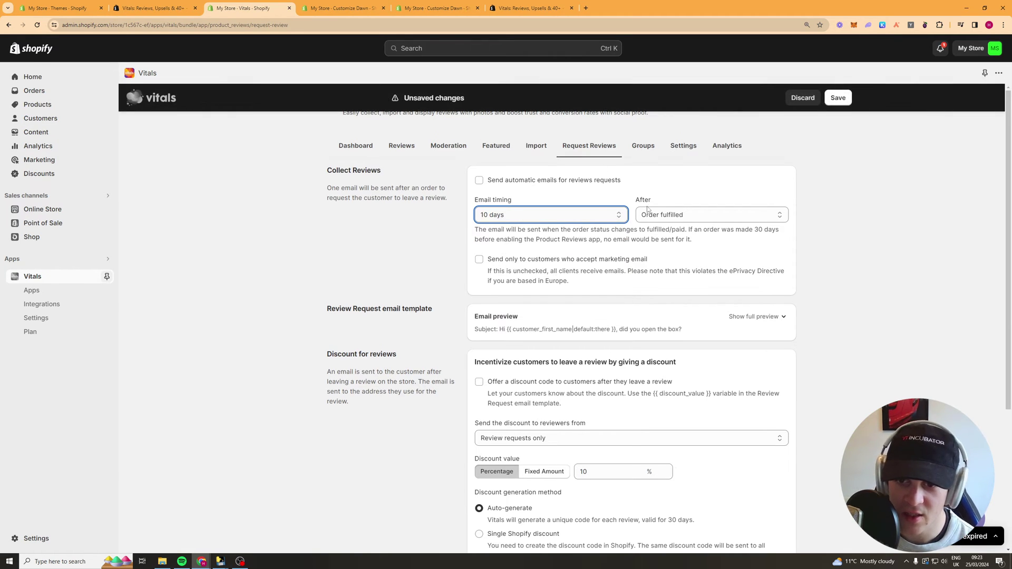
pyautogui.click(636, 220)
pyautogui.click(669, 236)
pyautogui.scroll(-4, 597, 220)
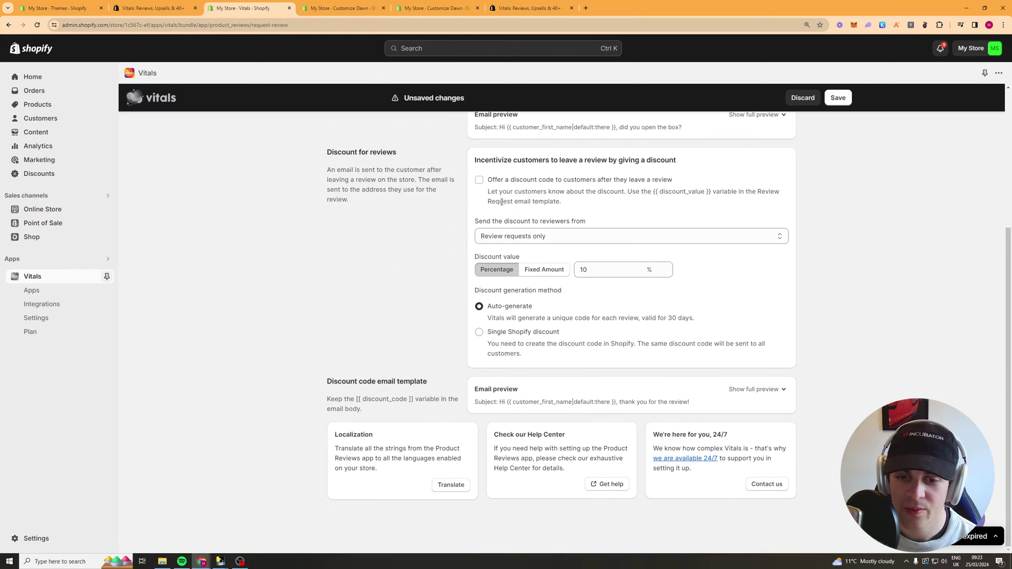
pyautogui.scroll(4, 436, 257)
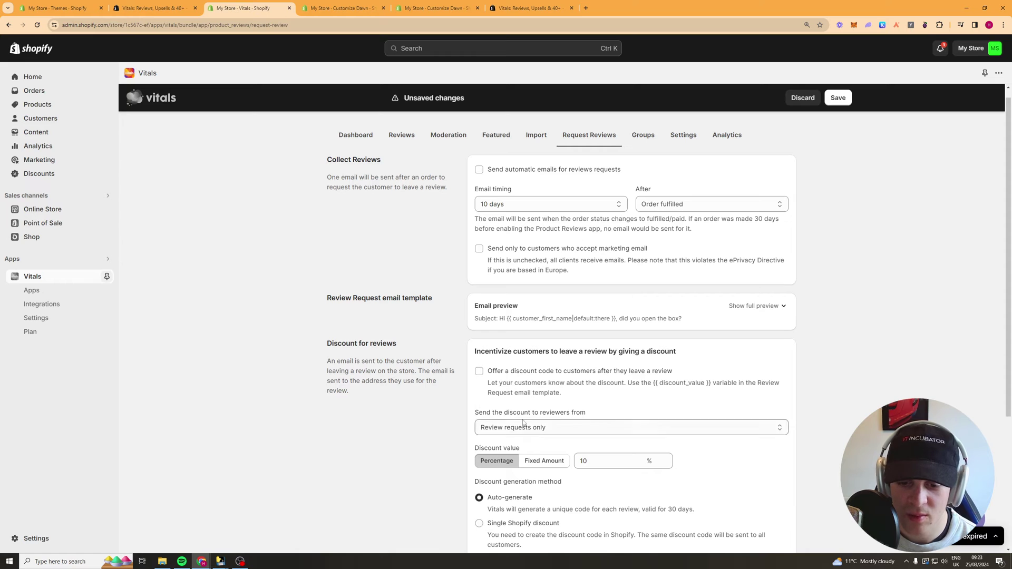
pyautogui.scroll(-4, 560, 366)
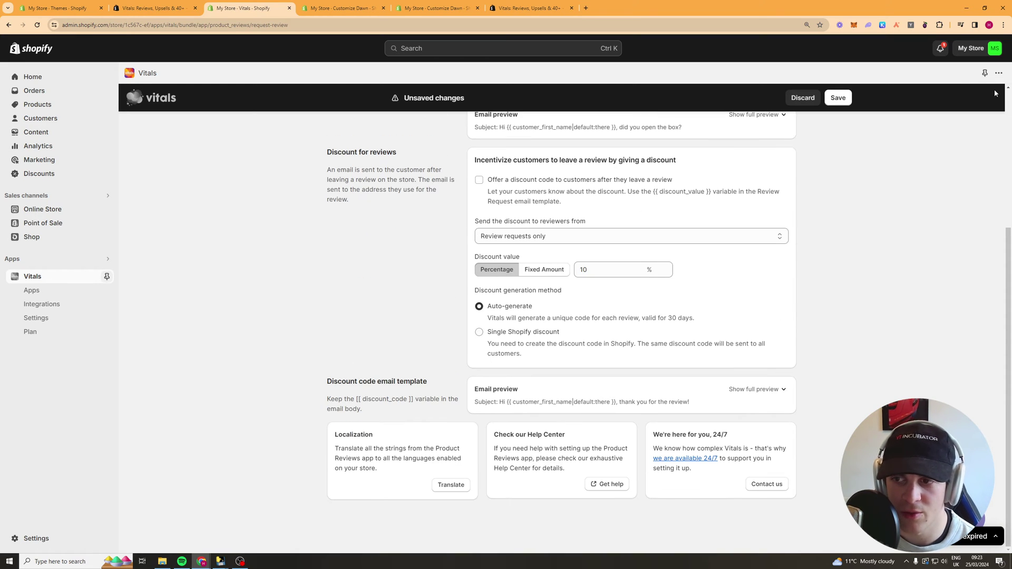
pyautogui.click(843, 100)
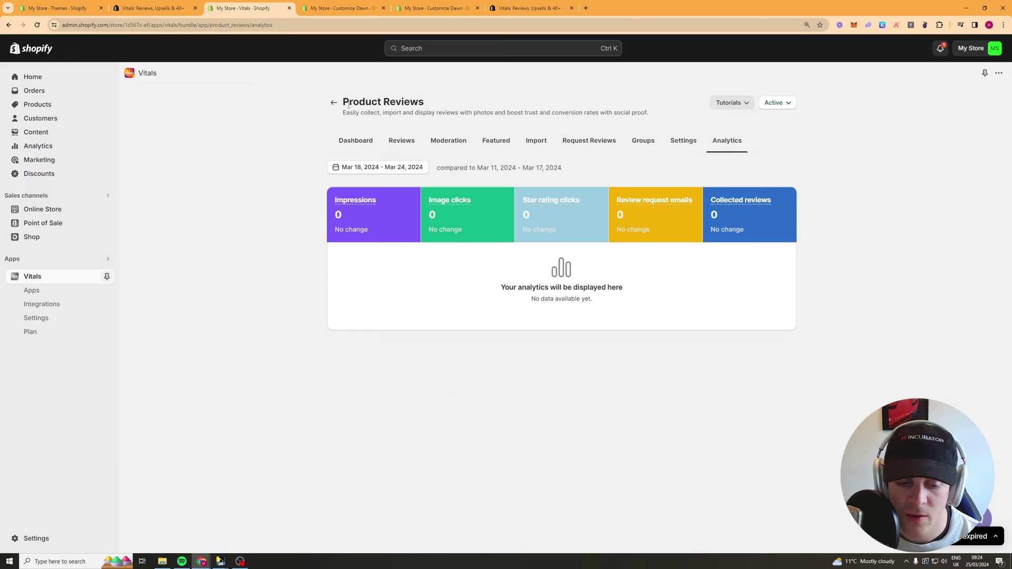
pyautogui.click(332, 103)
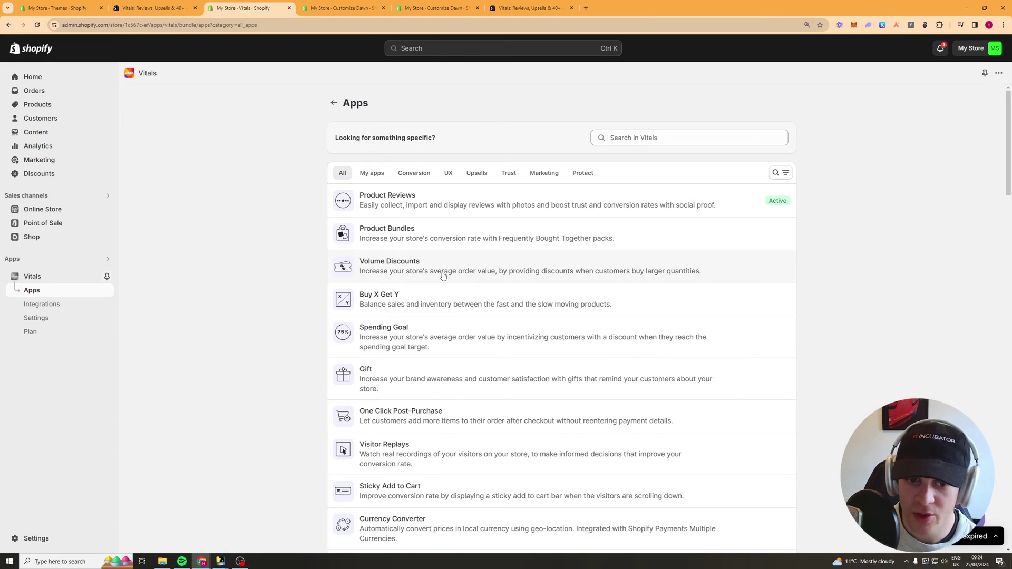
pyautogui.click(405, 240)
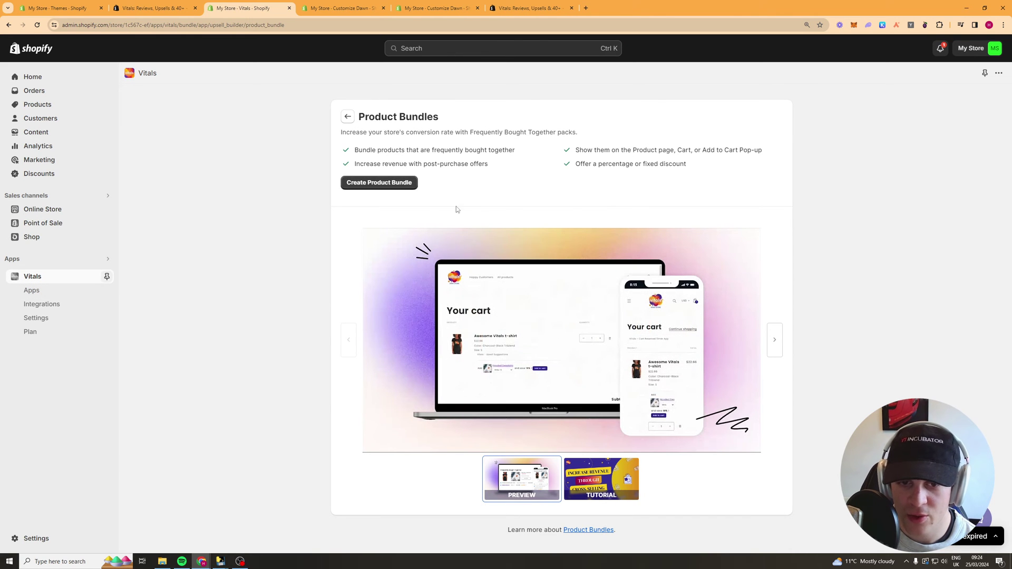
pyautogui.click(346, 117)
pyautogui.click(407, 265)
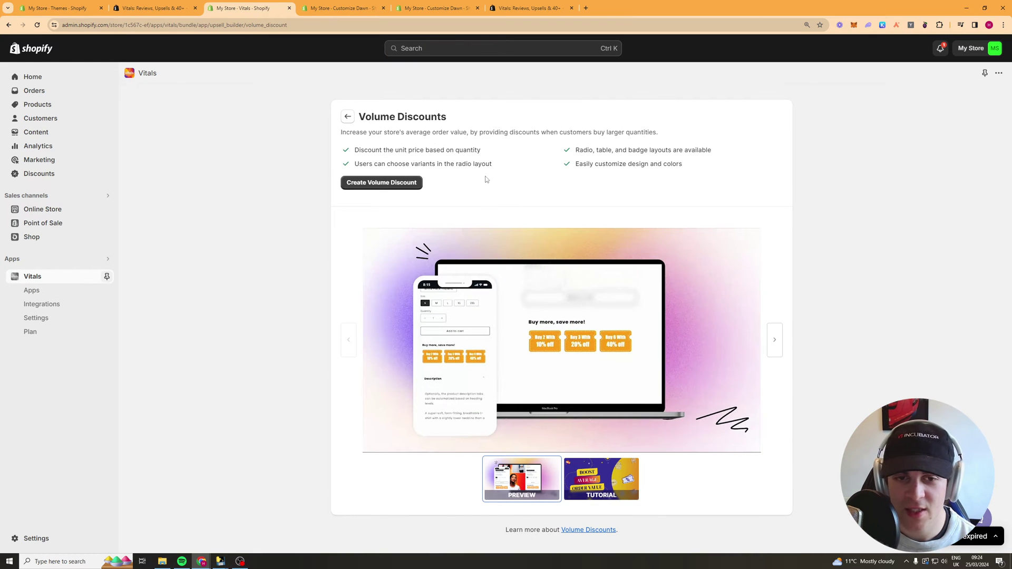
pyautogui.moveTo(359, 118); pyautogui.dragTo(456, 120)
pyautogui.click(508, 153)
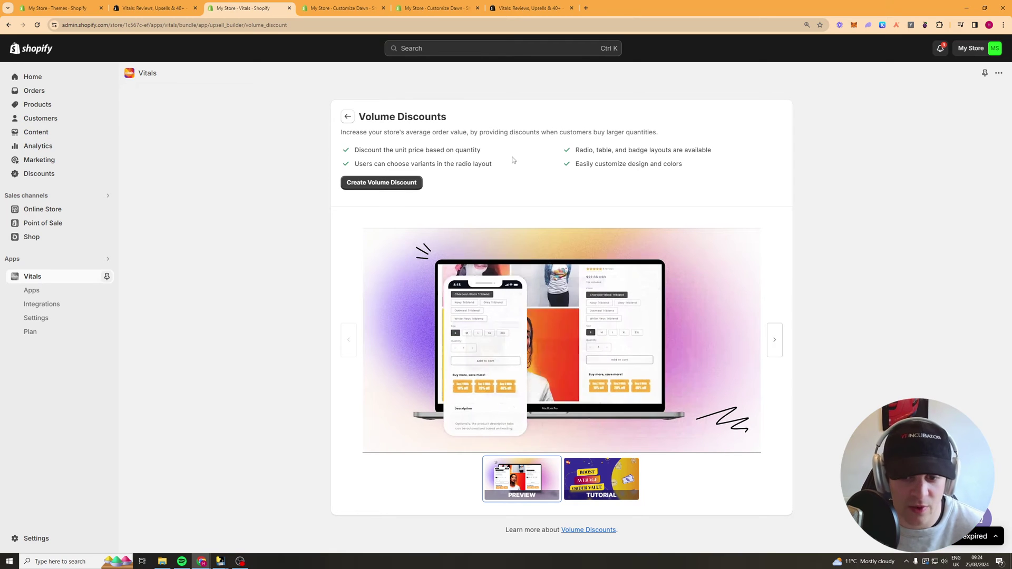
# Look over the Buy X Get Y overview, then open the Spending Goal overview
pyautogui.click(343, 118)
pyautogui.scroll(-2, 403, 246)
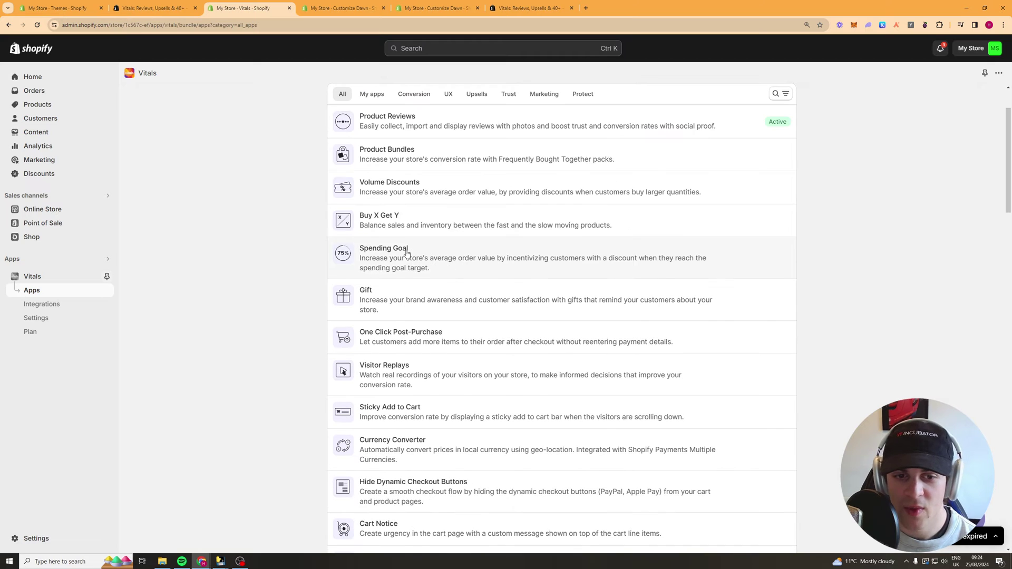
pyautogui.click(395, 226)
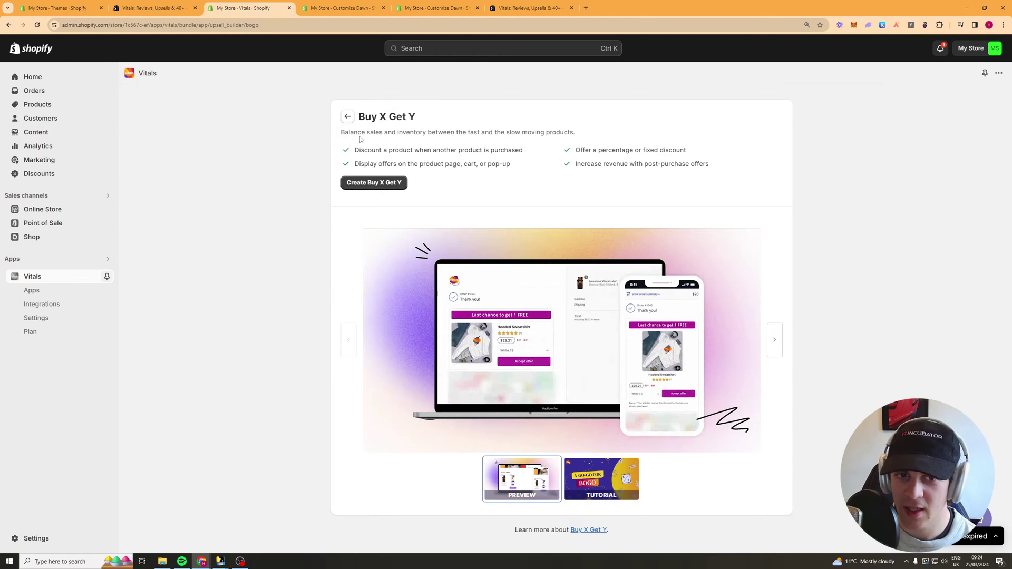
pyautogui.click(346, 117)
pyautogui.scroll(-1, 458, 311)
pyautogui.click(452, 316)
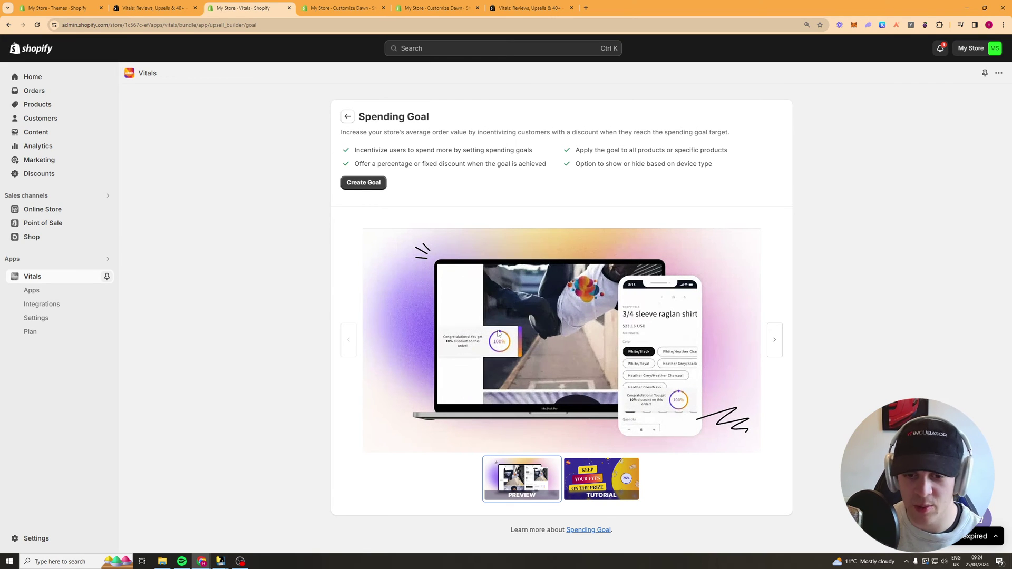
# Look over the Gift app overview, then open the One Click Post-Purchase overview
pyautogui.hotkey('alt', 'Left')
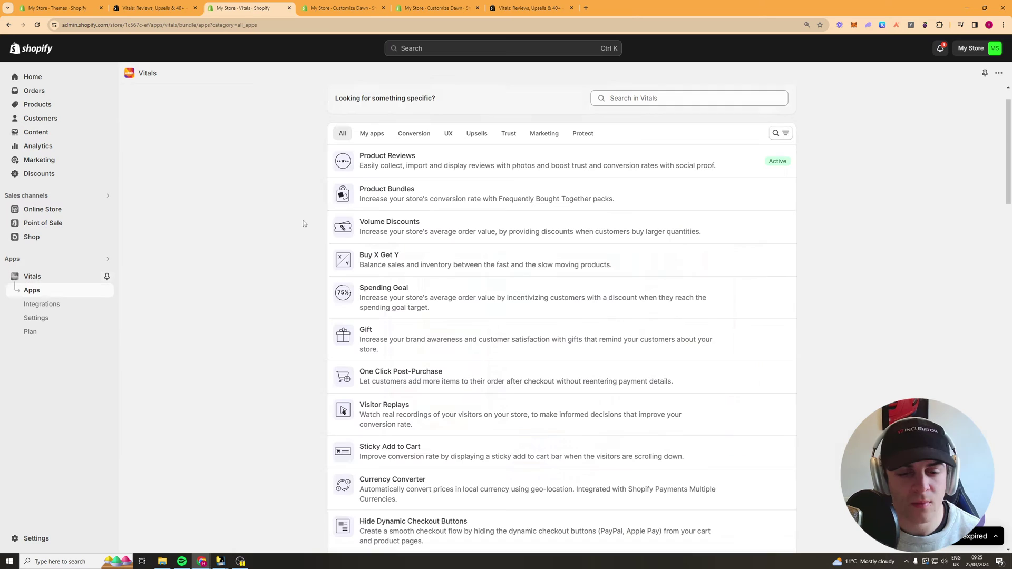
pyautogui.click(483, 337)
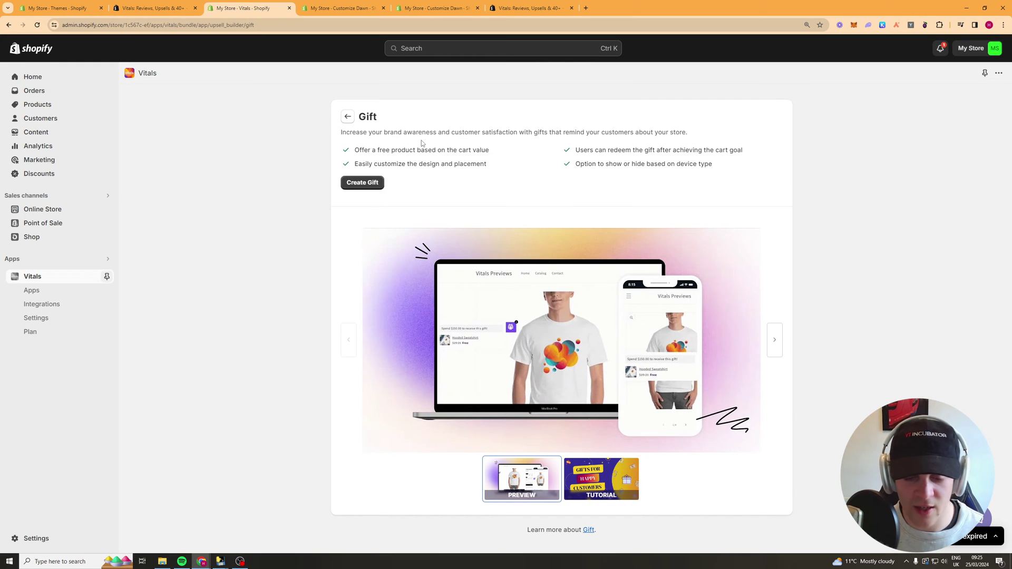
pyautogui.click(346, 117)
pyautogui.scroll(-2, 390, 337)
pyautogui.click(391, 340)
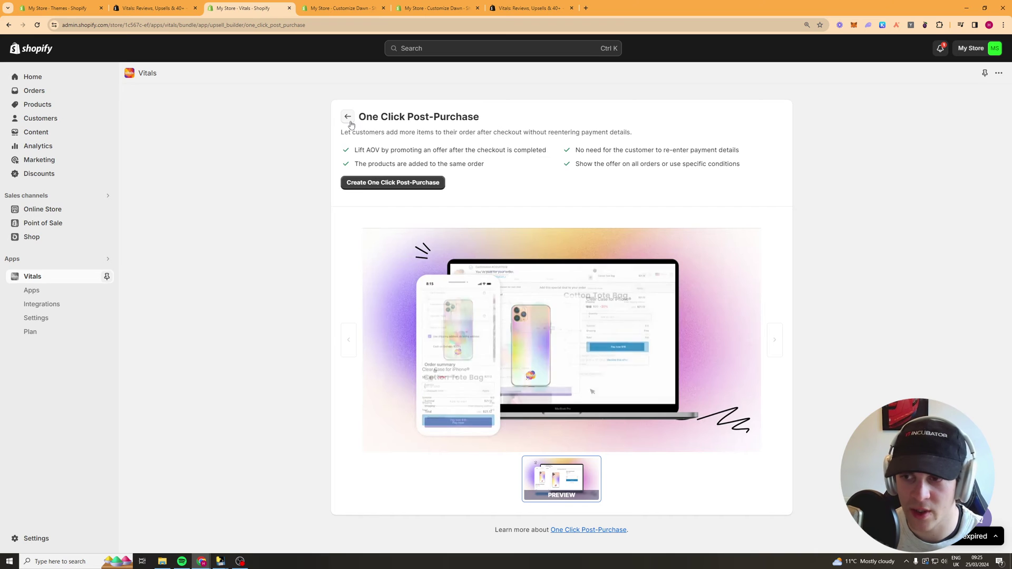
# Enable Visitor Replays and check its Live now, Settings and Recordings tabs
pyautogui.click(348, 117)
pyautogui.scroll(-3, 429, 263)
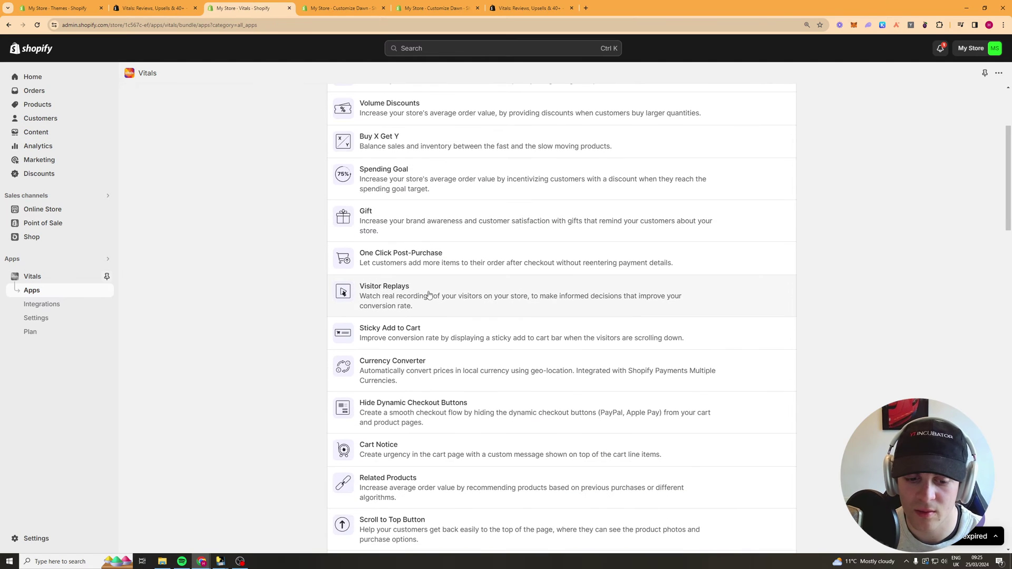
pyautogui.click(429, 294)
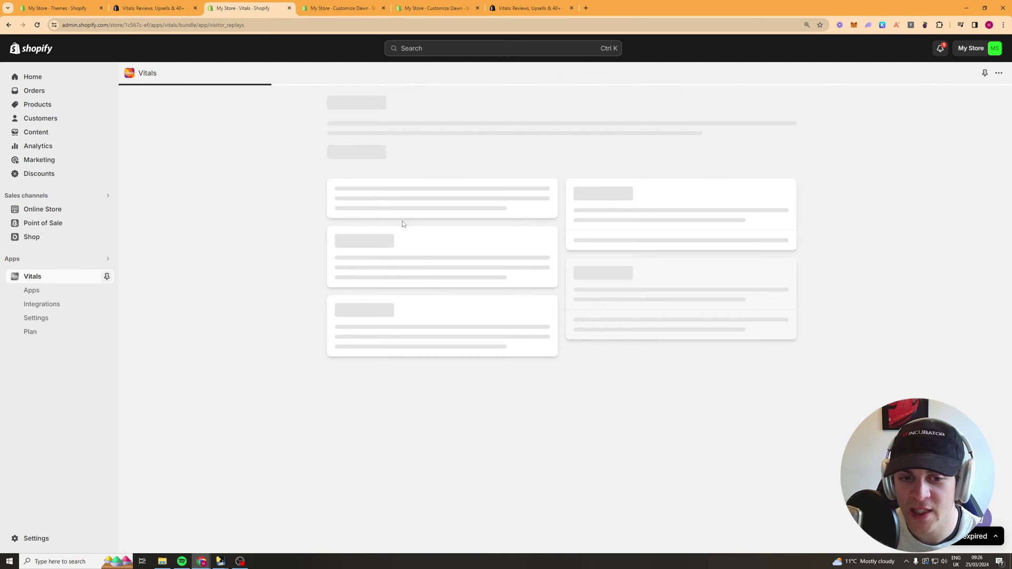
pyautogui.click(398, 183)
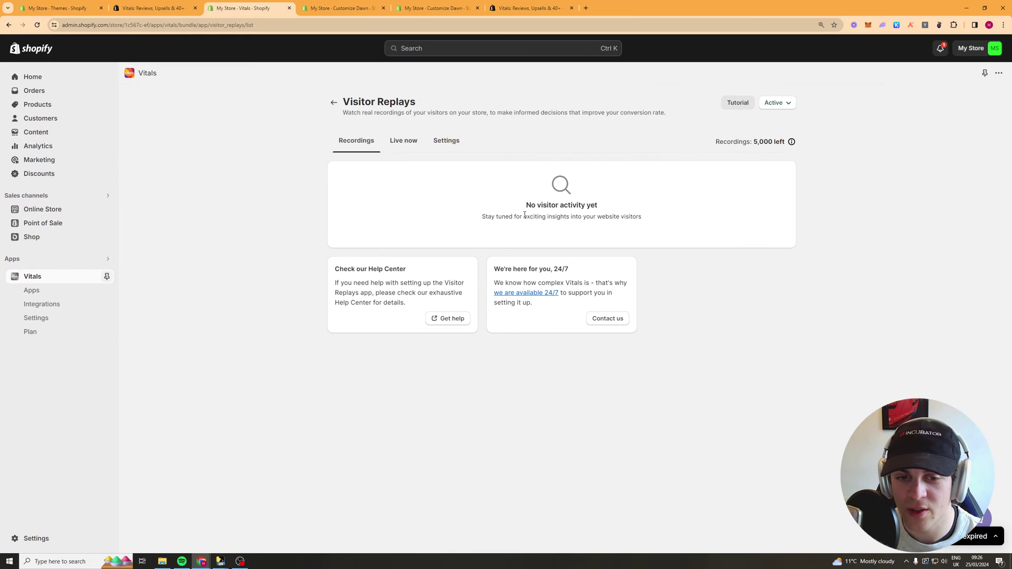
pyautogui.click(403, 141)
pyautogui.click(442, 141)
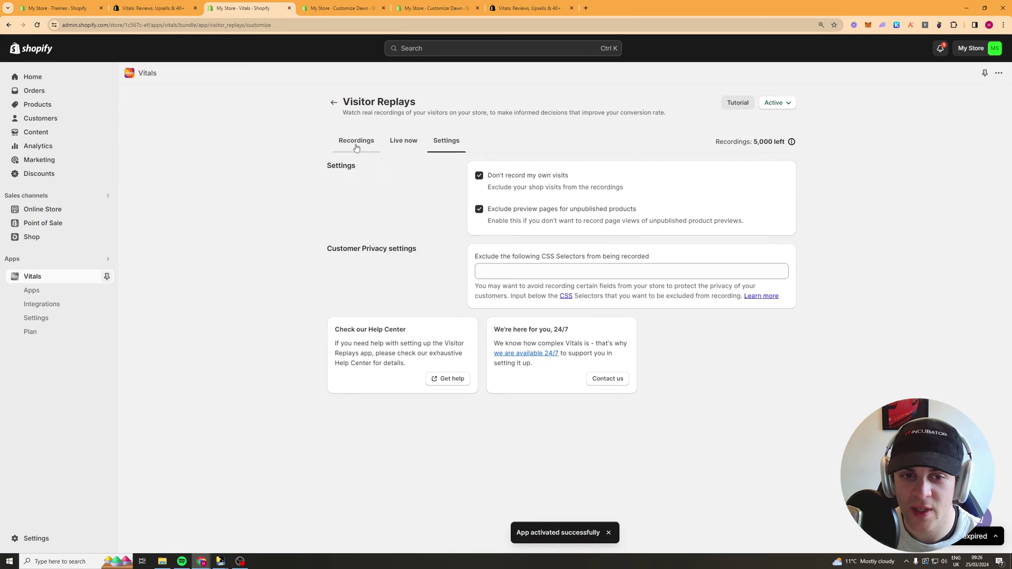
pyautogui.click(356, 141)
# Revisit the Visitor Replays page briefly, then go back to the full apps list
pyautogui.click(333, 103)
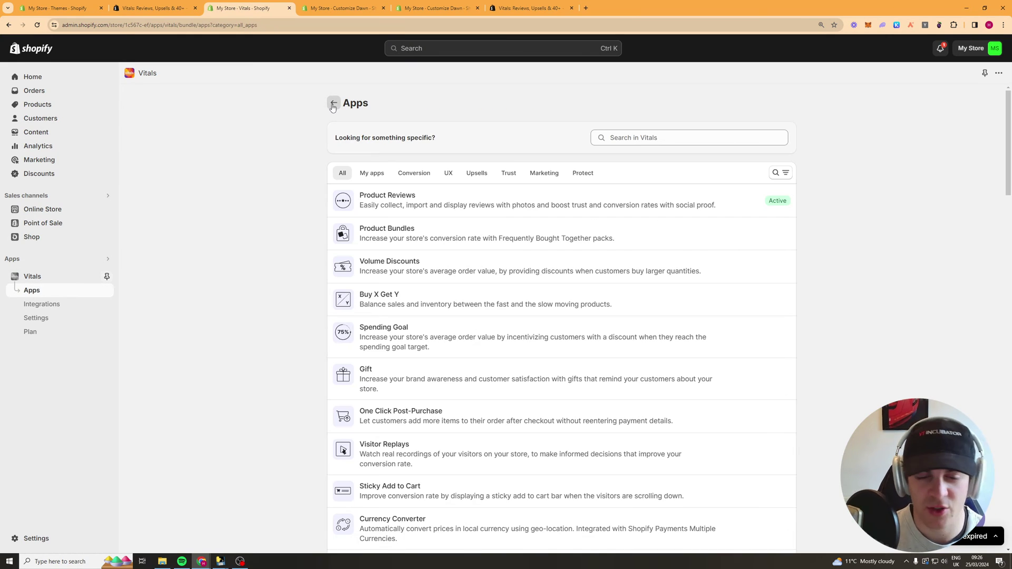
pyautogui.scroll(-2, 452, 269)
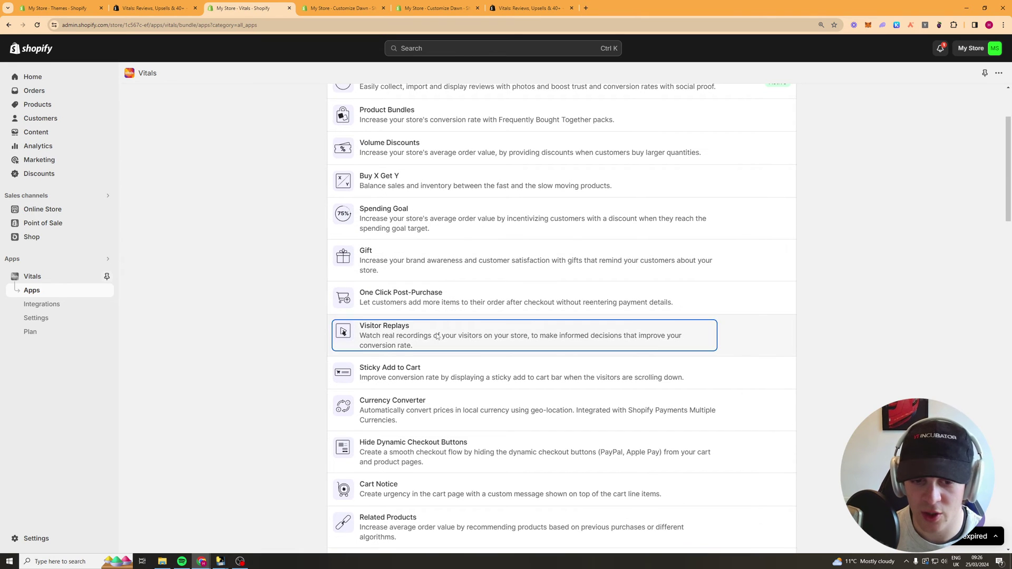
pyautogui.click(453, 335)
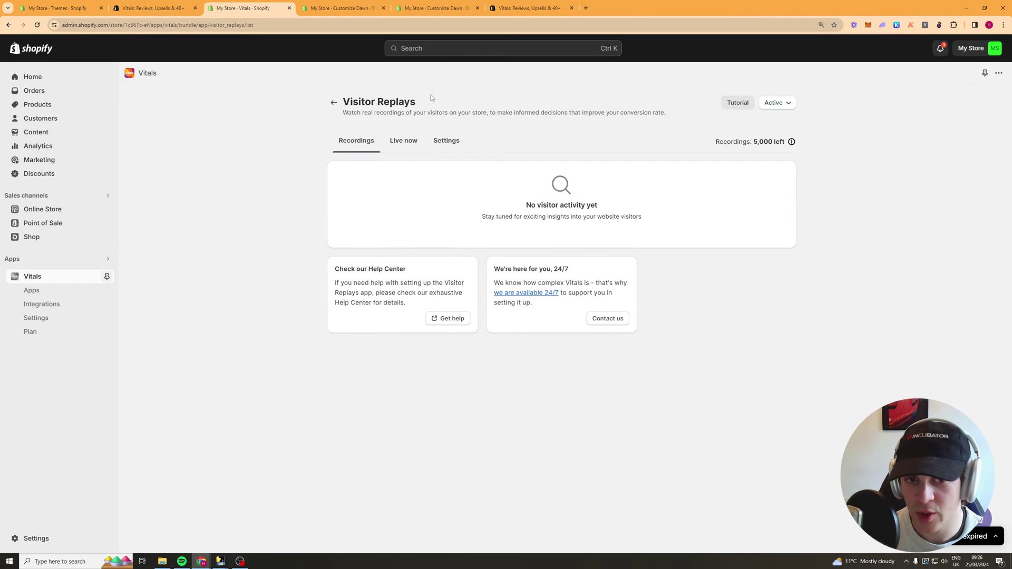
pyautogui.click(333, 104)
pyautogui.scroll(-2, 463, 271)
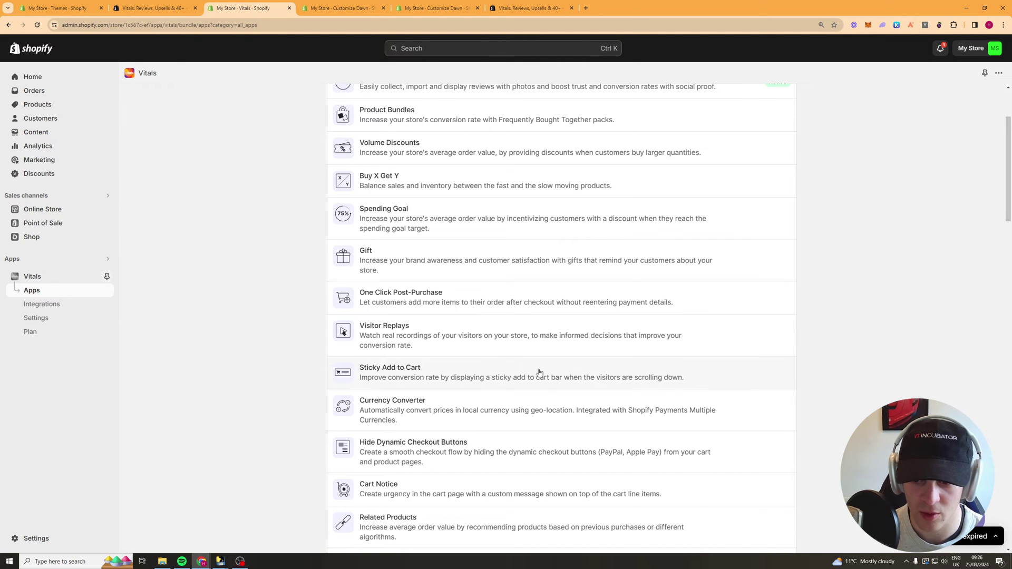
# Activate Sticky Add to Cart, scan its desktop, mobile and look-and-feel settings, then return to the apps list
pyautogui.click(500, 369)
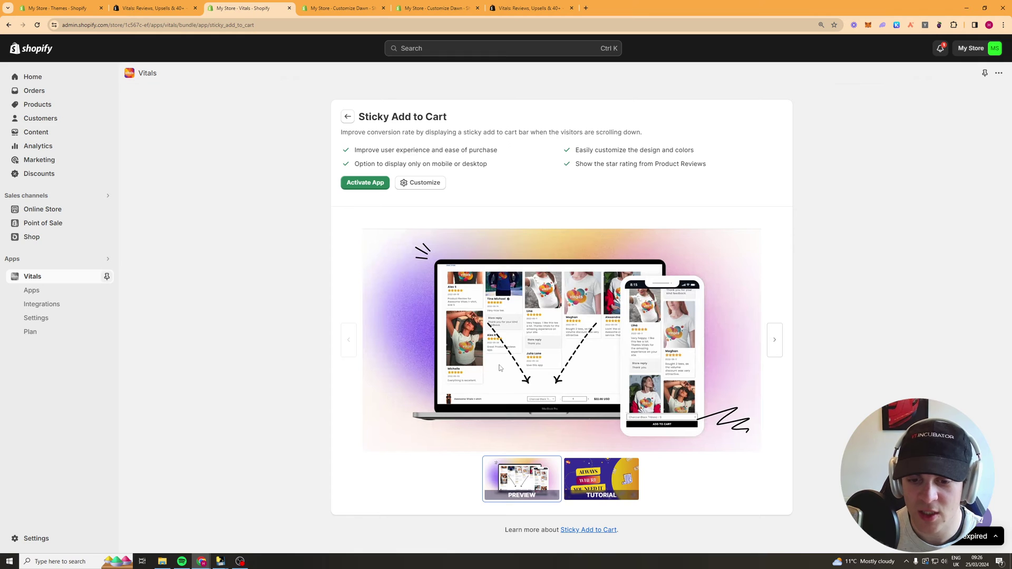
pyautogui.click(372, 184)
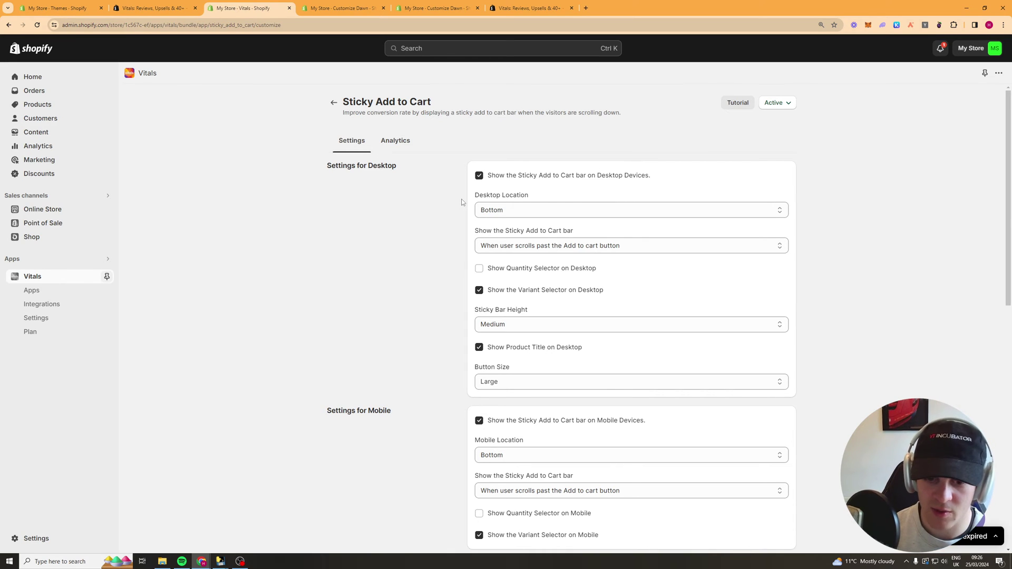
pyautogui.scroll(-10, 411, 295)
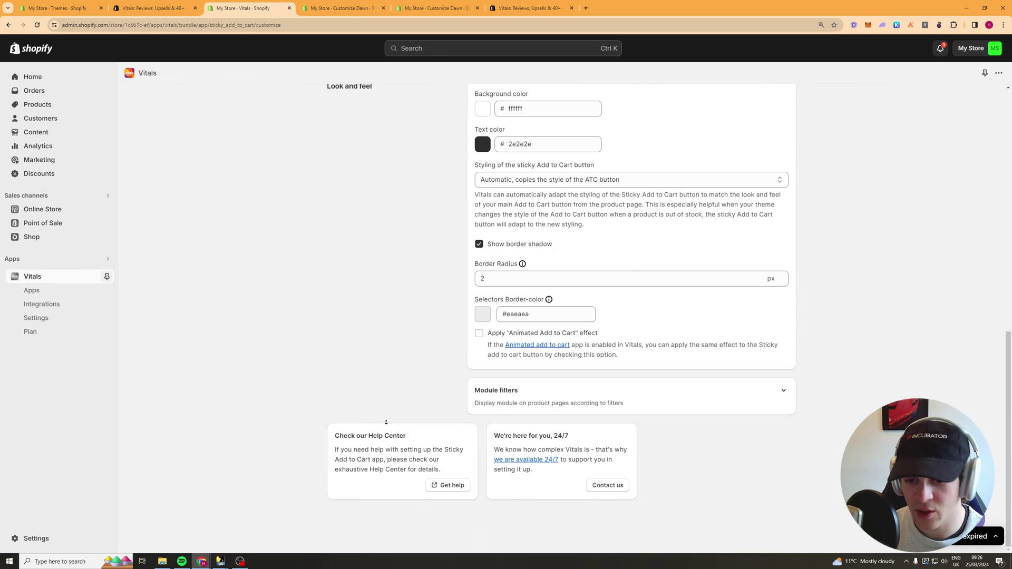
pyautogui.scroll(10, 384, 408)
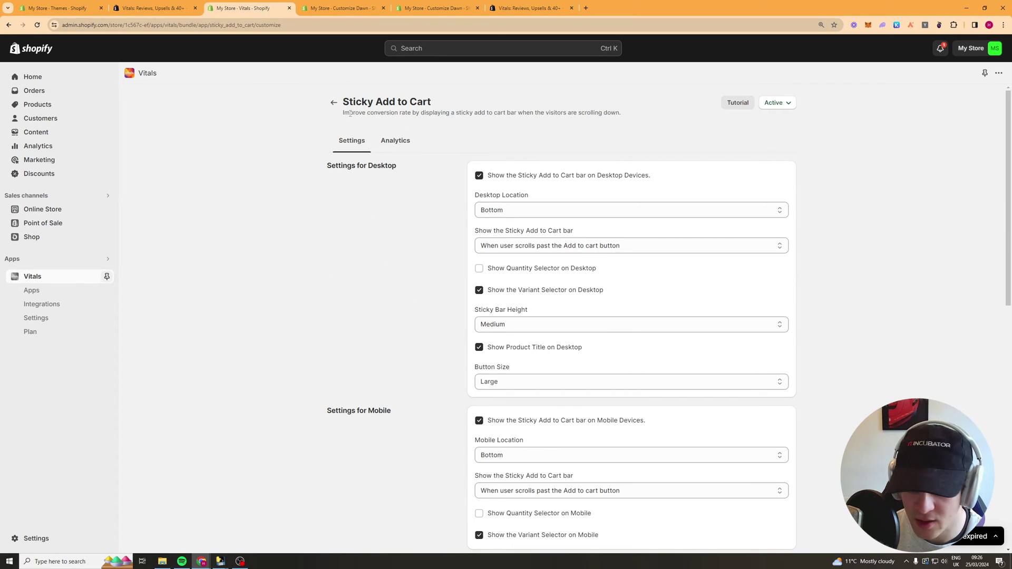
pyautogui.click(333, 102)
pyautogui.scroll(-2, 382, 341)
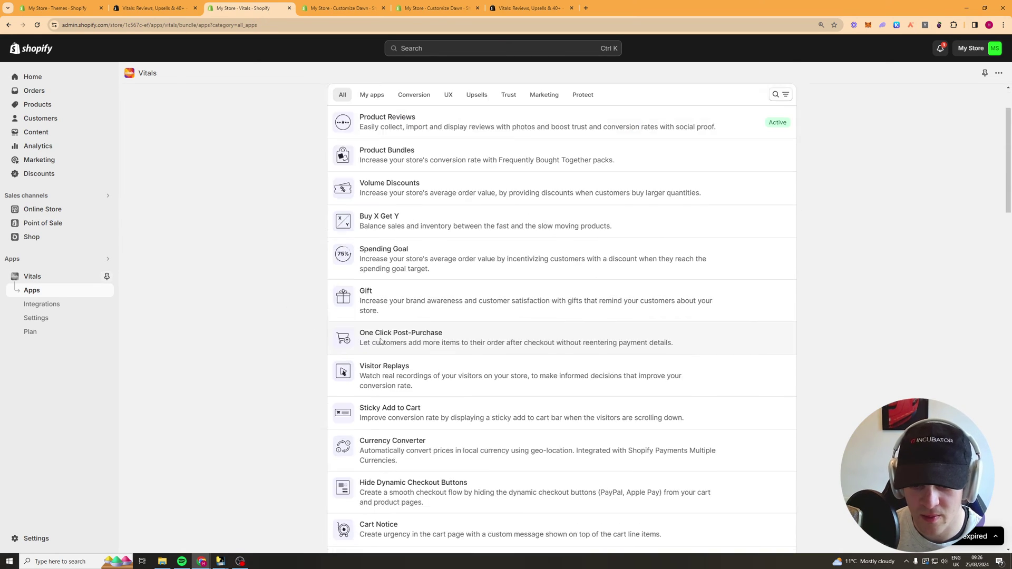
# Activate the Currency Converter and review its USD, EUR, GBP (default) and CAD currency list
pyautogui.scroll(-1, 381, 341)
pyautogui.click(511, 378)
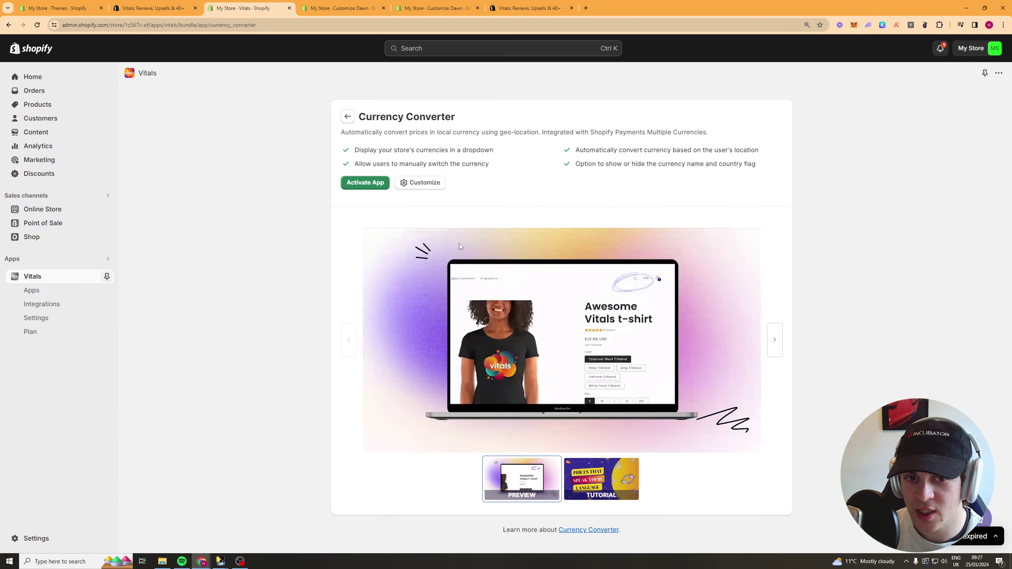
pyautogui.click(365, 183)
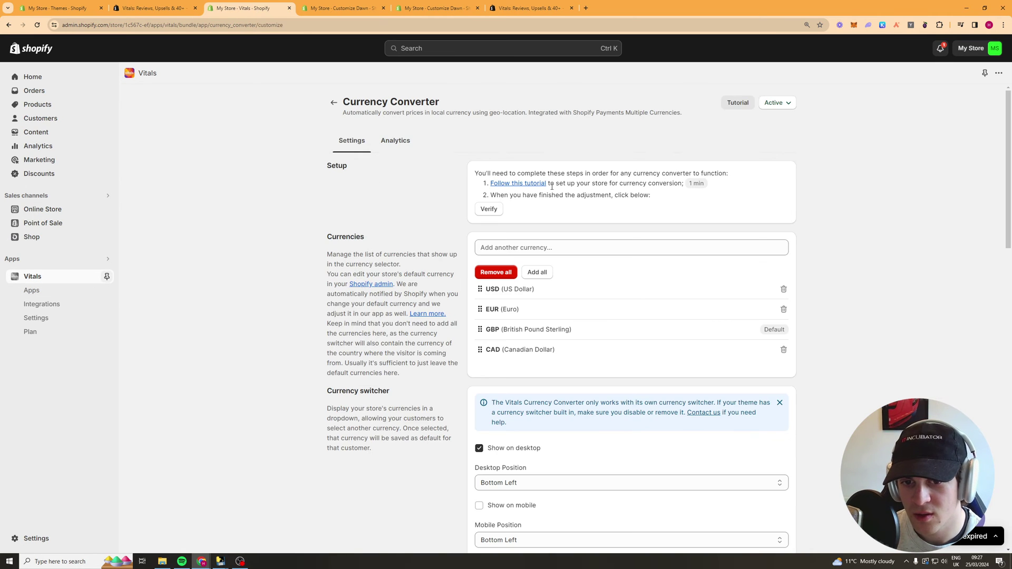
pyautogui.scroll(-1, 552, 186)
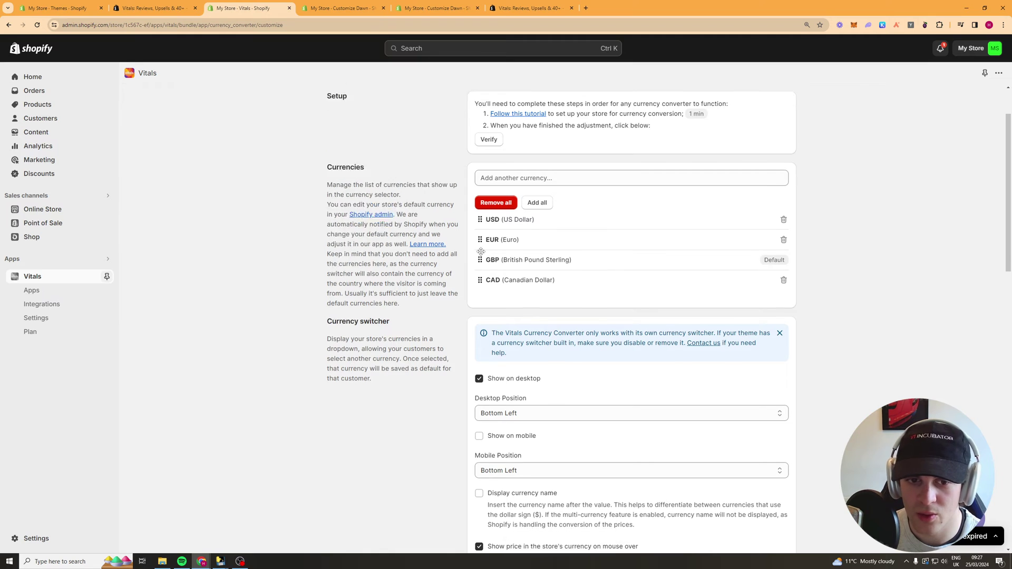
pyautogui.scroll(-3, 880, 297)
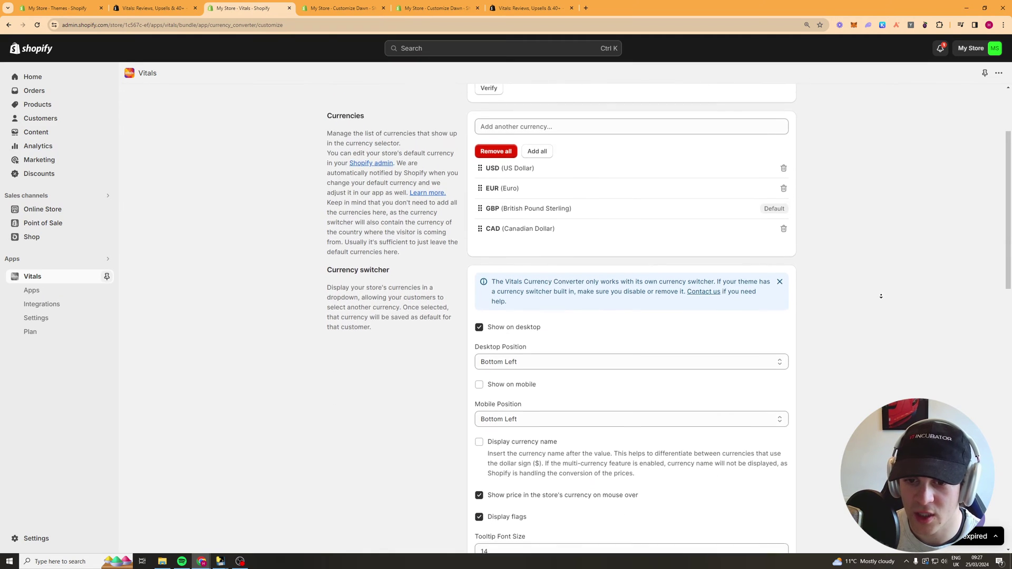
pyautogui.scroll(-7, 880, 296)
pyautogui.scroll(13, 822, 208)
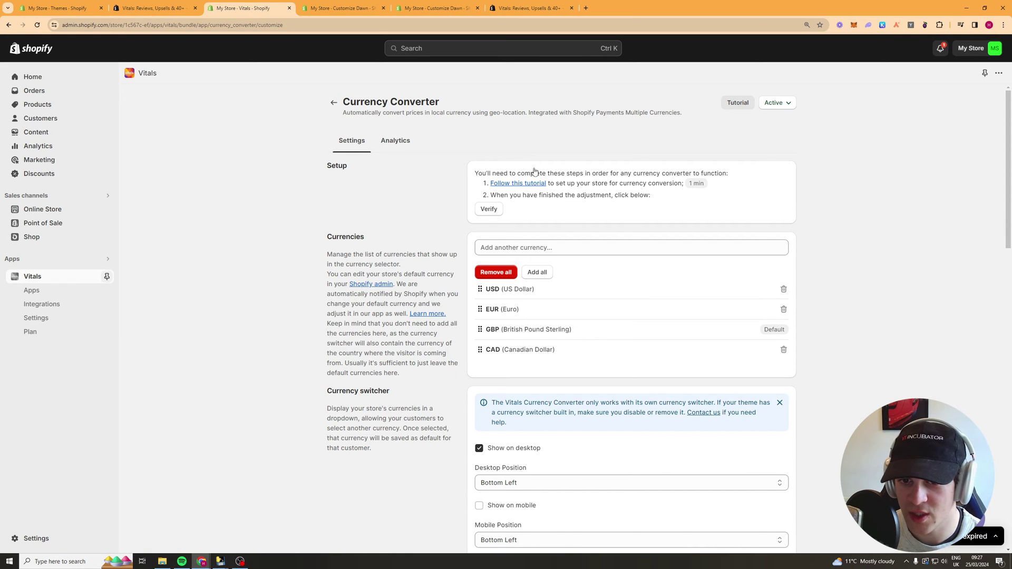
# Go back to the apps list, scroll further down, and open the Cart Notice overview
pyautogui.click(333, 104)
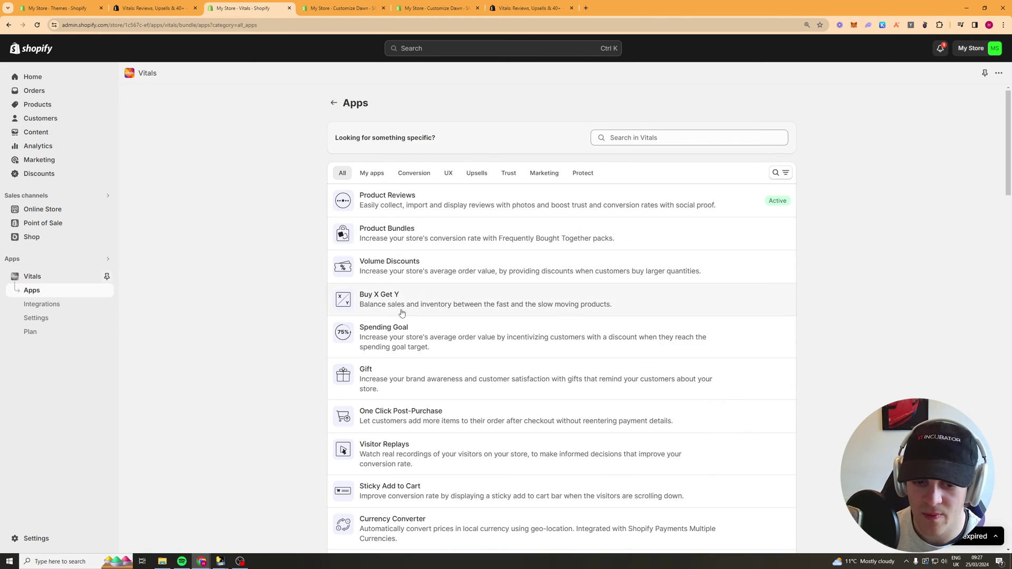
pyautogui.scroll(-5, 387, 293)
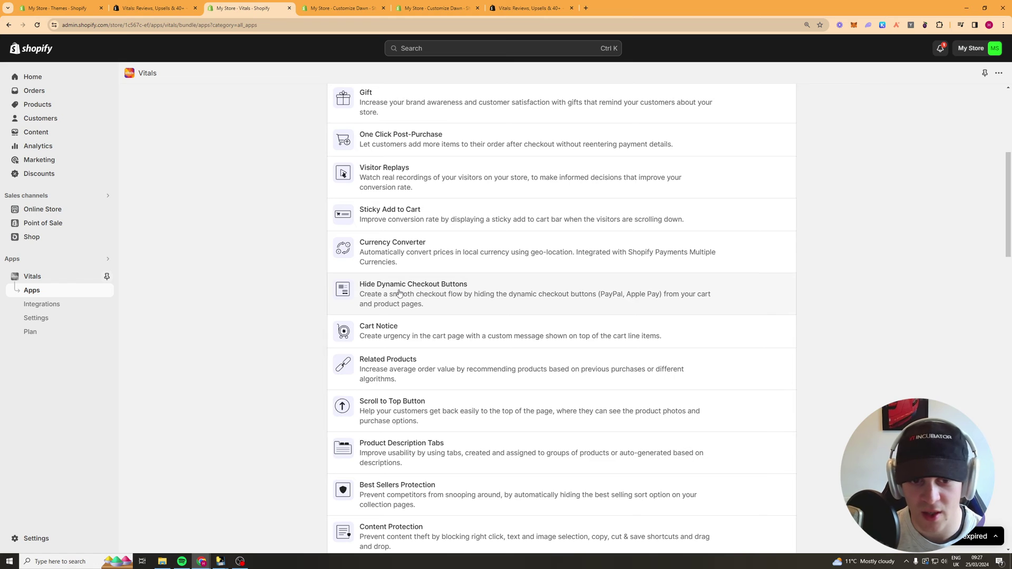
pyautogui.scroll(-1, 405, 298)
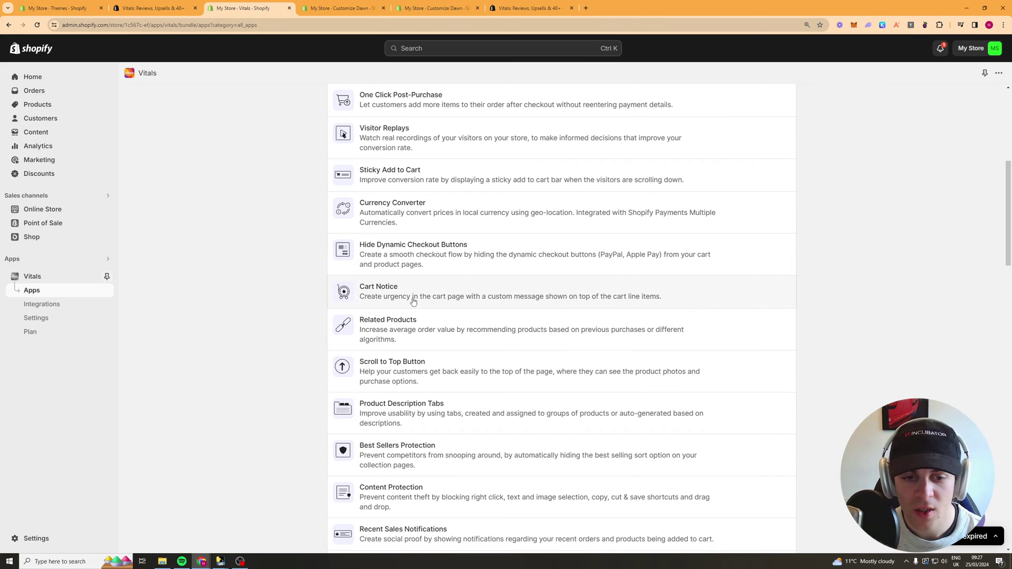
pyautogui.click(413, 302)
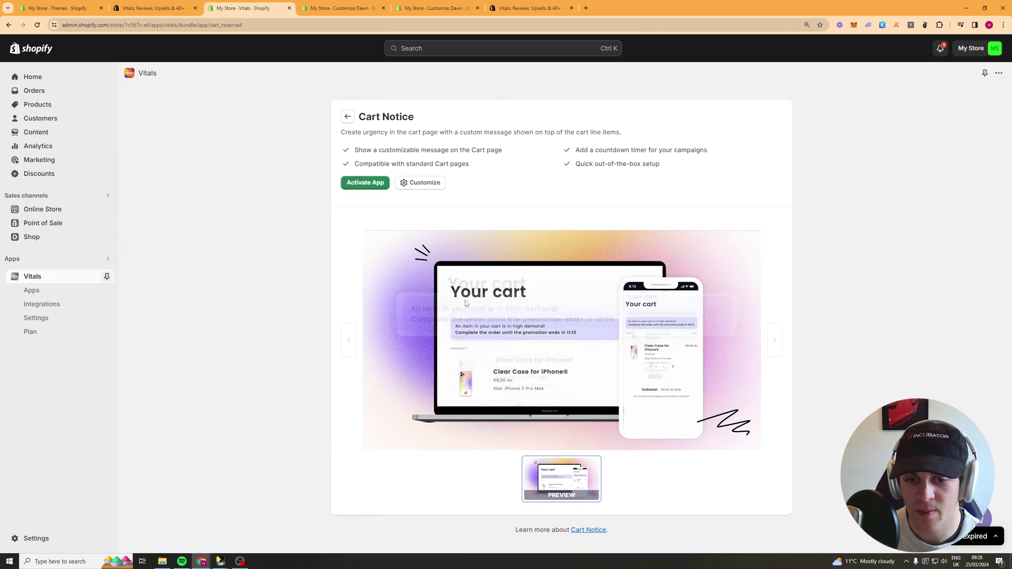
pyautogui.click(347, 117)
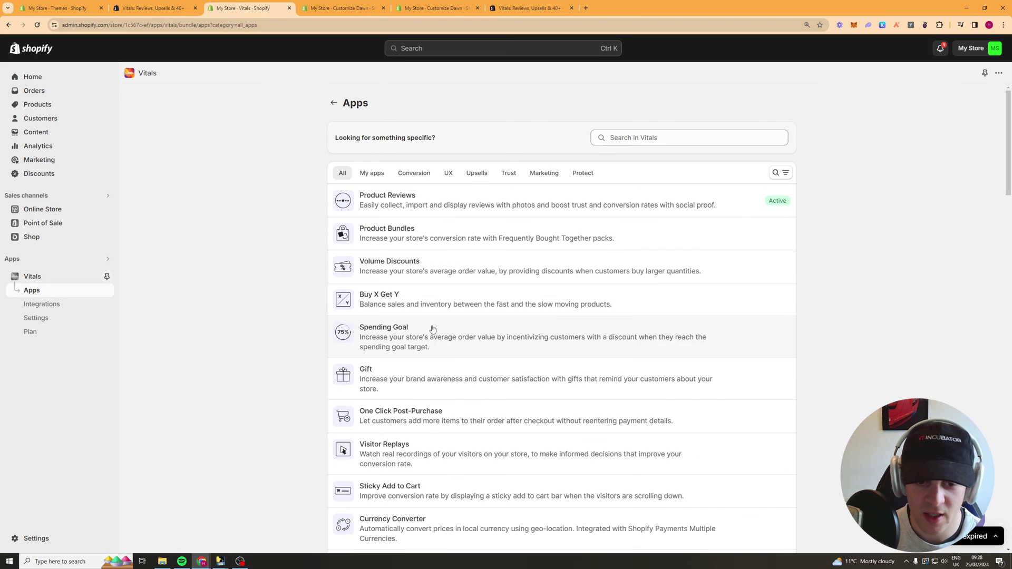
pyautogui.scroll(-2, 428, 328)
pyautogui.scroll(-6, 427, 326)
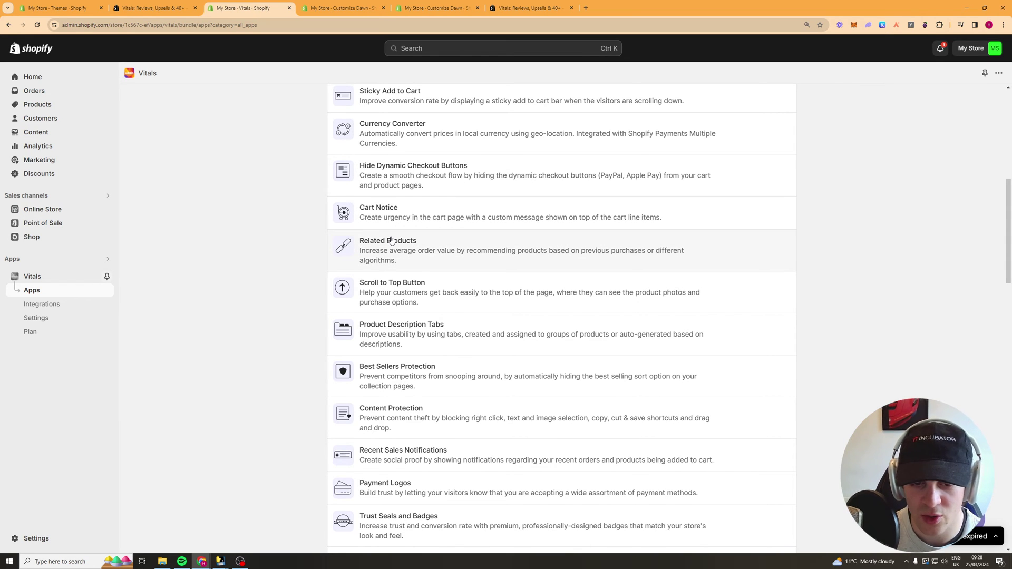
pyautogui.click(409, 259)
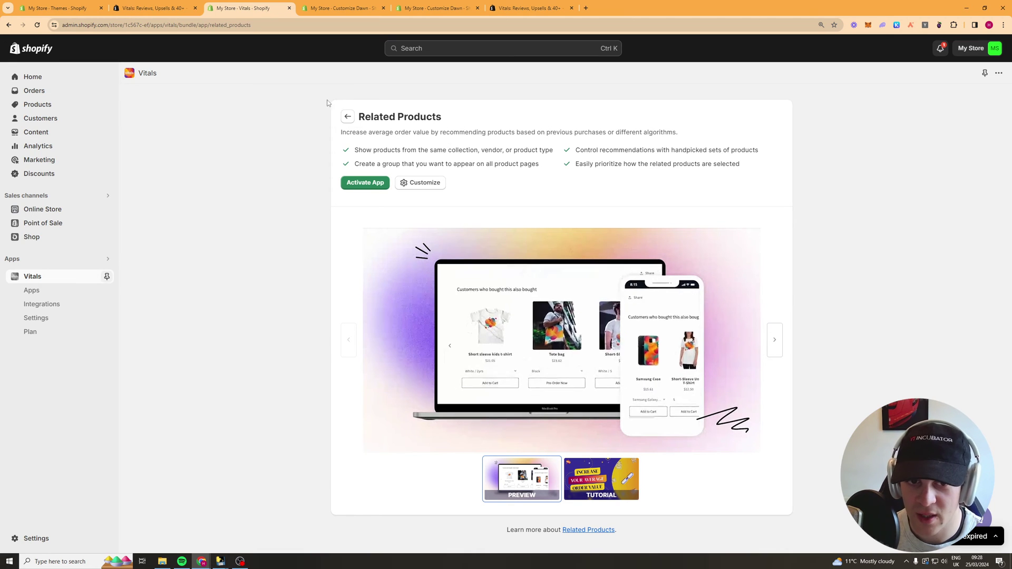
pyautogui.click(347, 117)
pyautogui.scroll(-10, 476, 336)
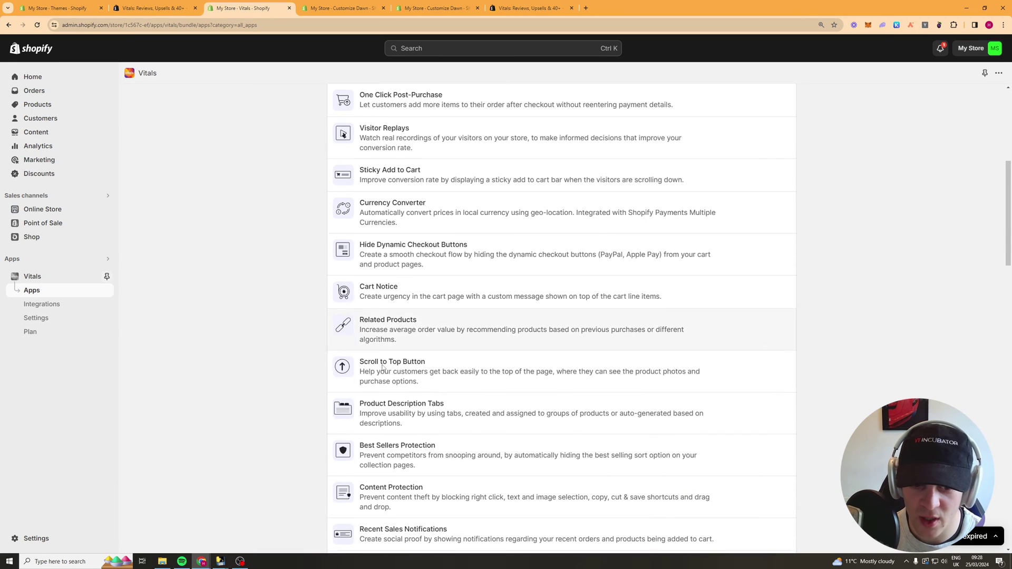
pyautogui.scroll(1, 391, 229)
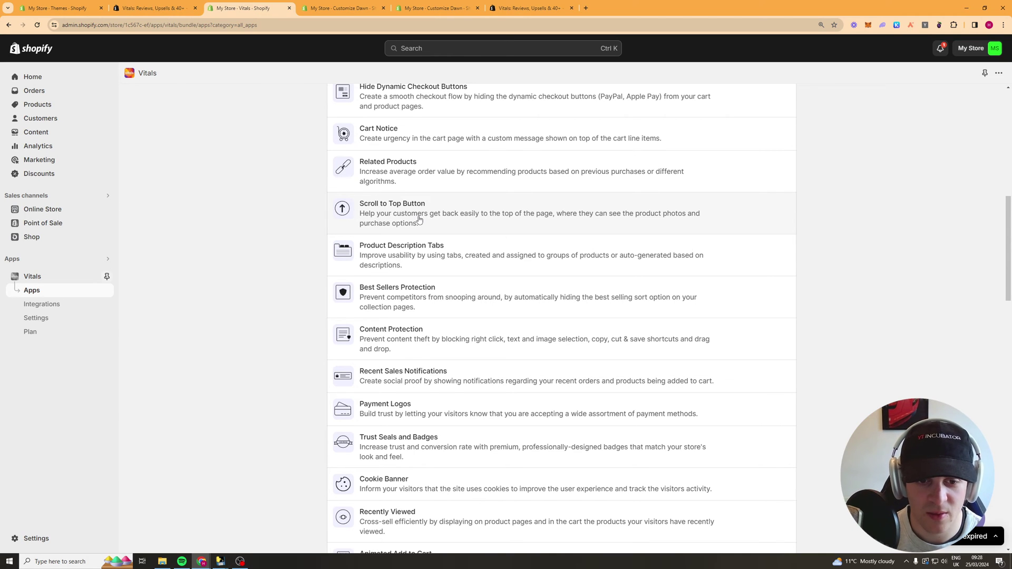
pyautogui.scroll(-1, 420, 219)
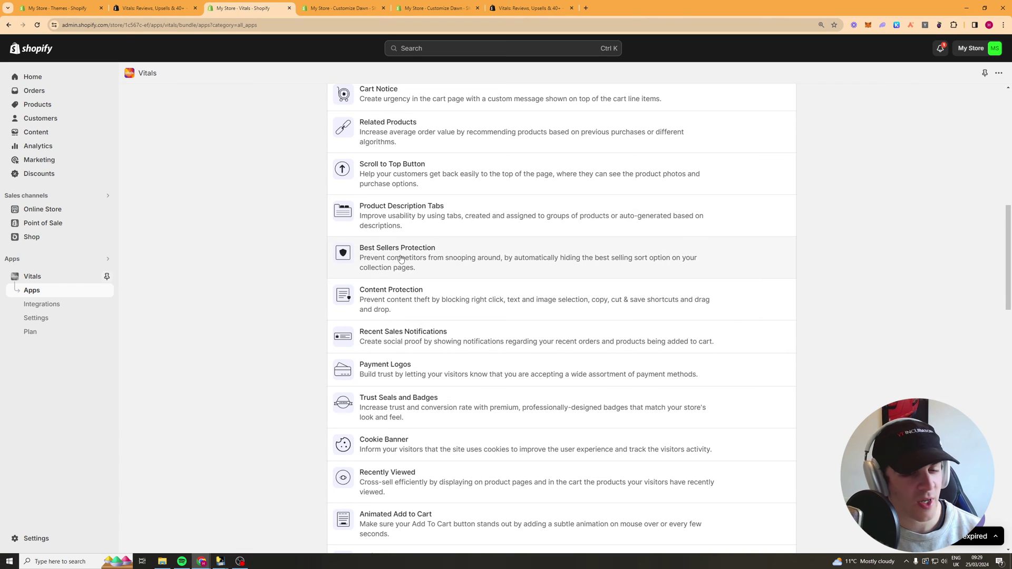
pyautogui.scroll(-1, 413, 258)
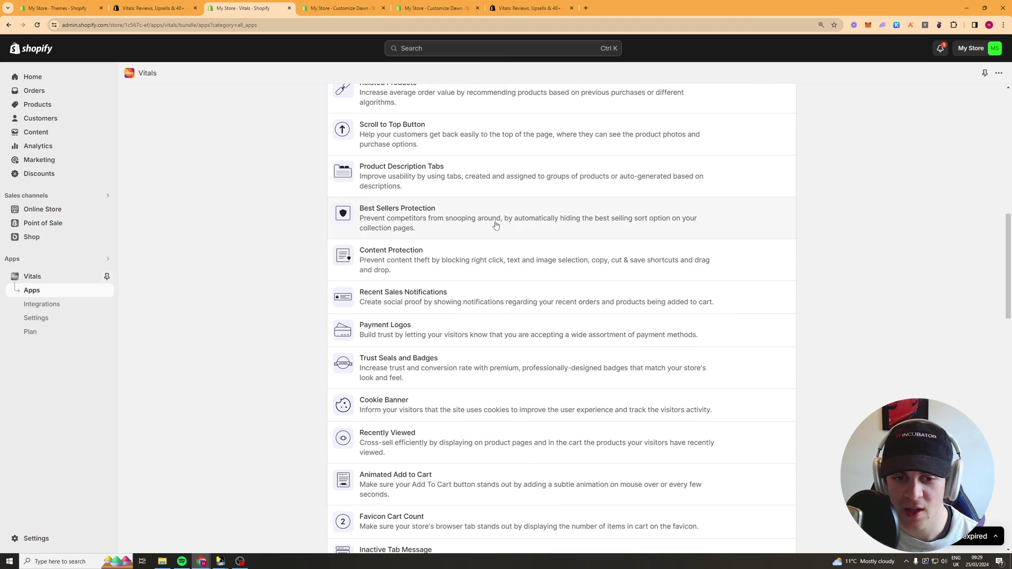
pyautogui.scroll(-1, 414, 227)
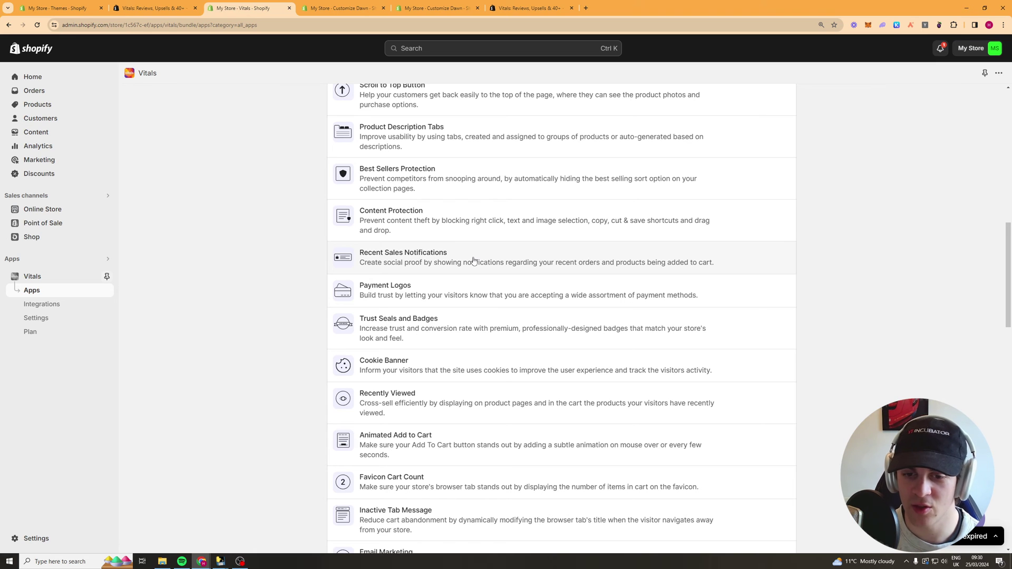
pyautogui.scroll(-1, 473, 260)
pyautogui.scroll(-1, 434, 214)
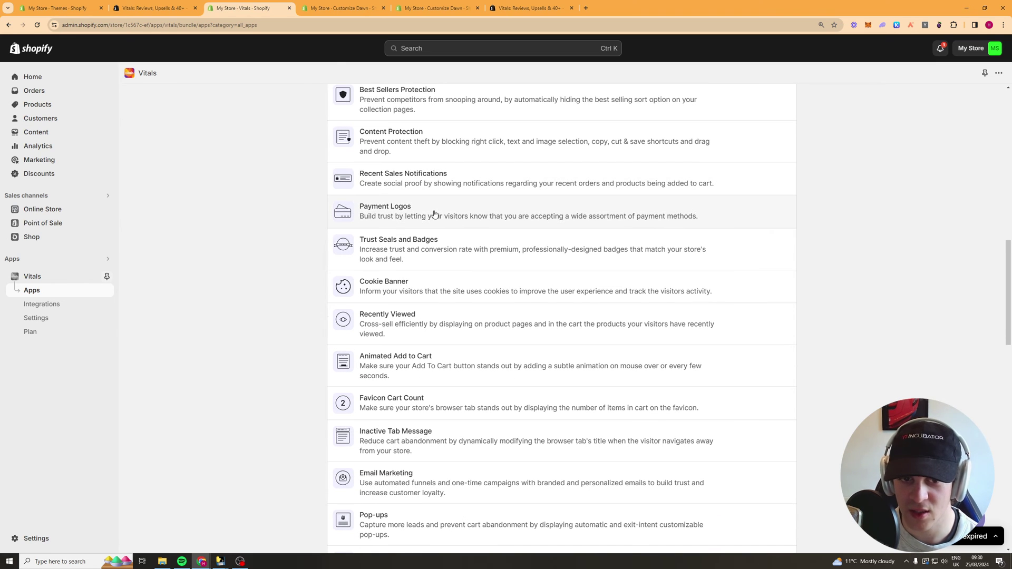
# Close the accidental context menu and open the Payment Logos overview
pyautogui.rightClick(401, 210)
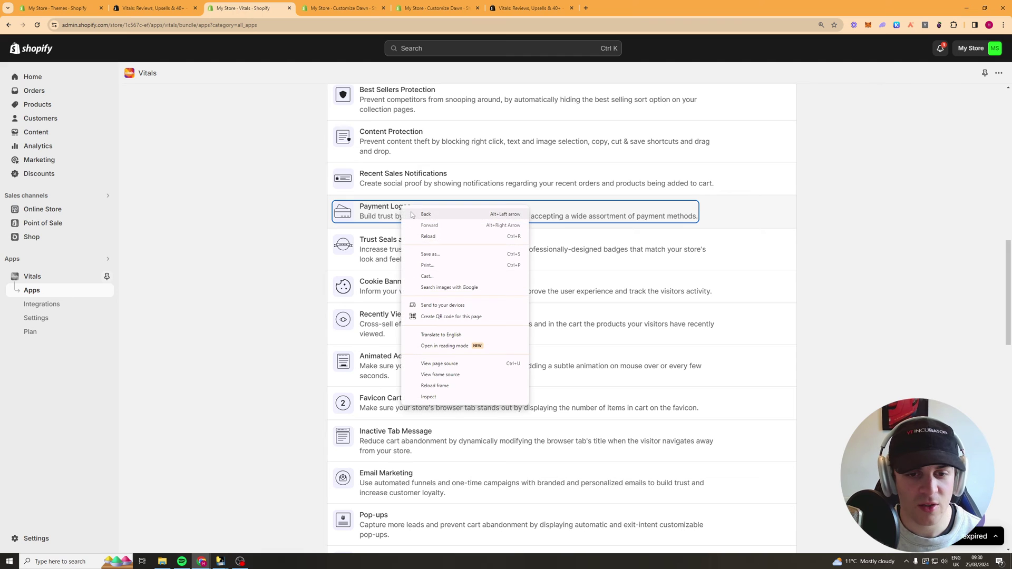
pyautogui.click(380, 206)
pyautogui.click(381, 206)
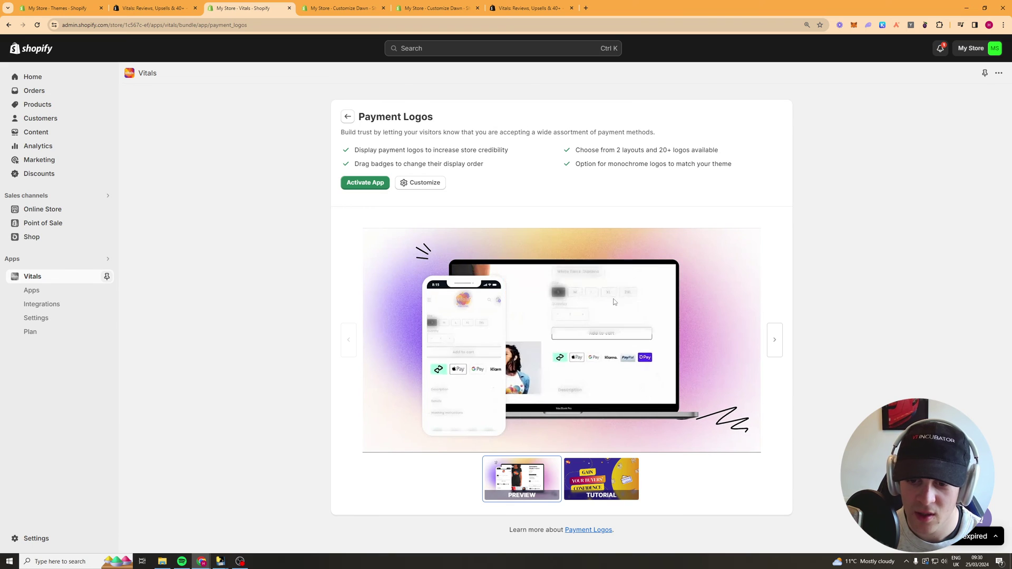
# Go back to the apps catalogue and read down to Favicon Cart Count, Wishlist and Countdown Timer
pyautogui.click(347, 116)
pyautogui.scroll(-15, 311, 237)
pyautogui.scroll(9, 306, 238)
pyautogui.scroll(7, 303, 246)
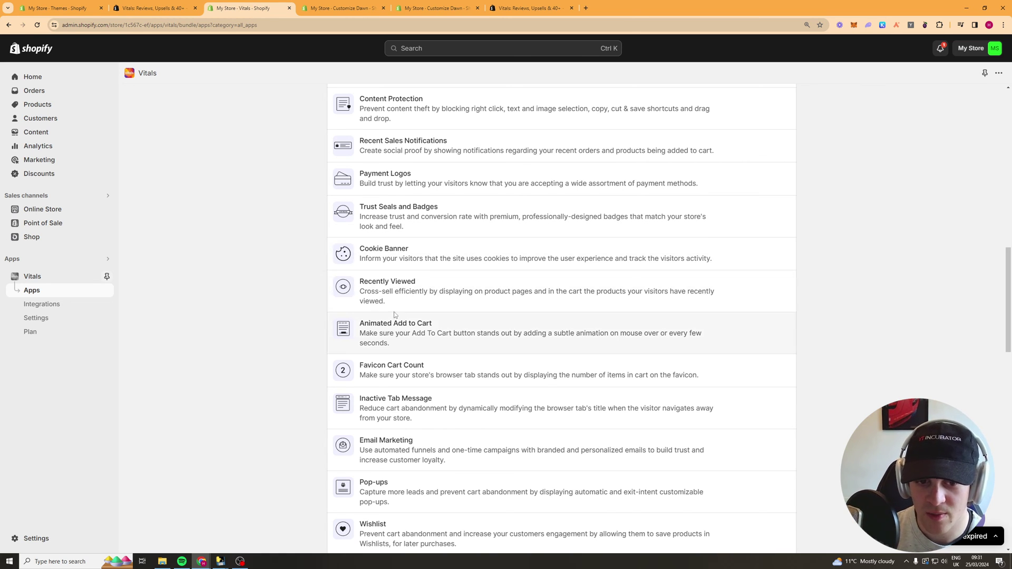
pyautogui.scroll(-2, 401, 248)
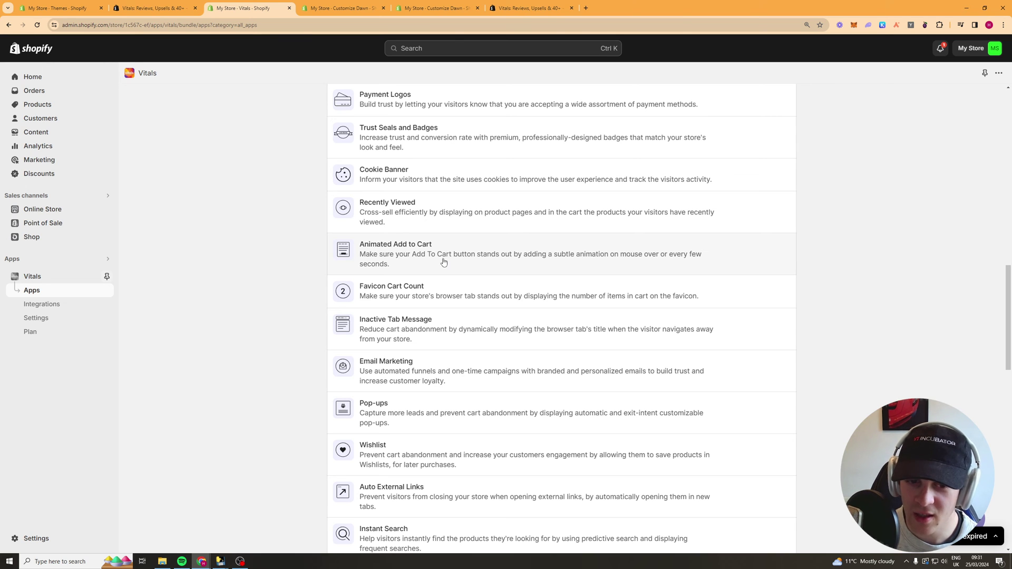
pyautogui.scroll(-2, 395, 187)
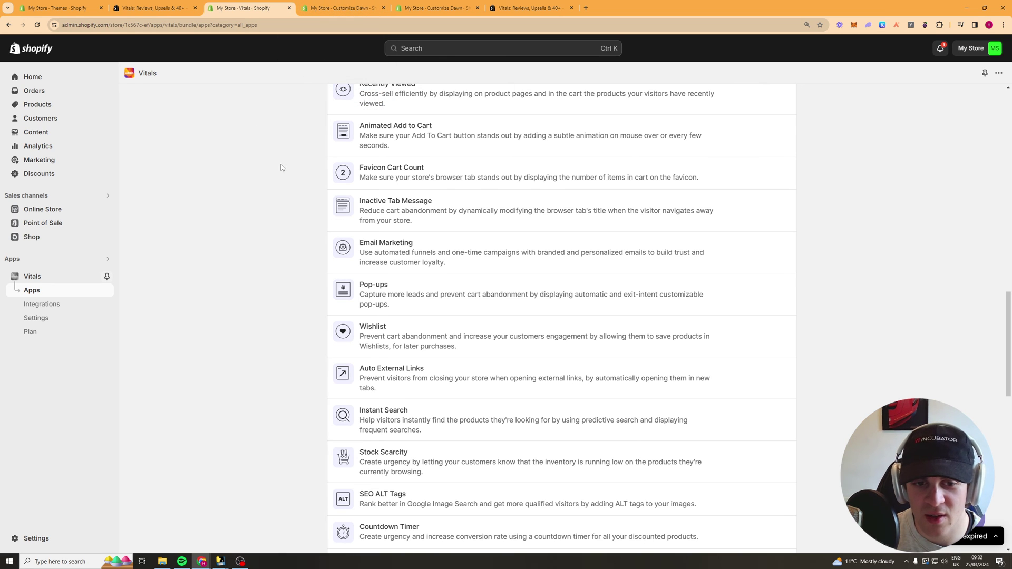
pyautogui.scroll(-2, 275, 173)
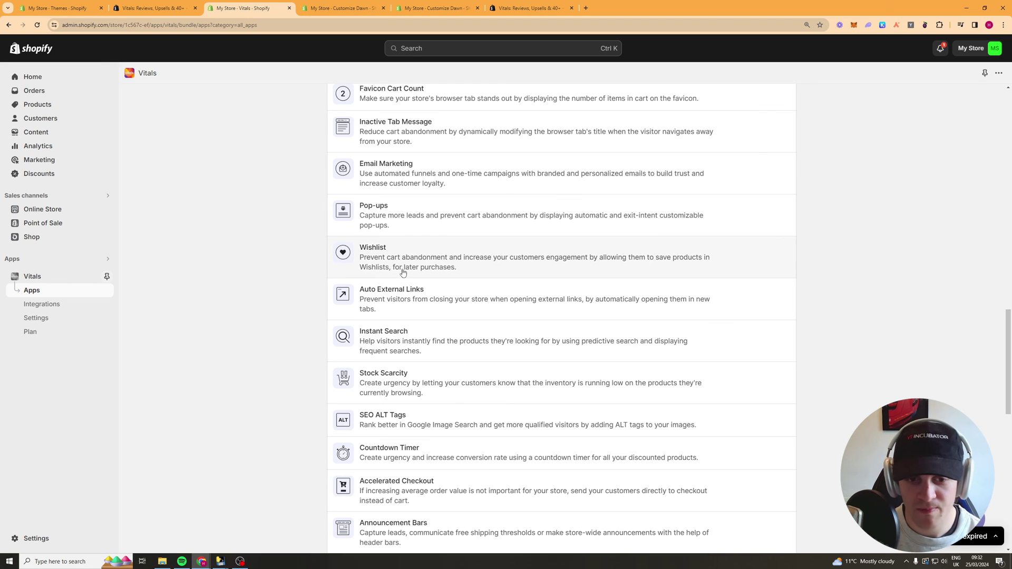
pyautogui.scroll(-2, 409, 193)
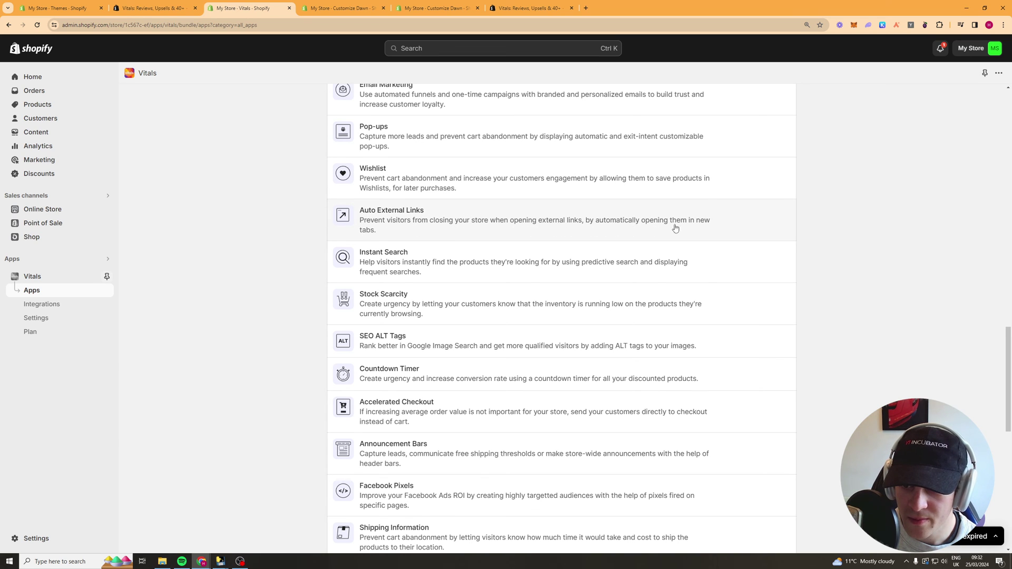
pyautogui.scroll(-2, 406, 225)
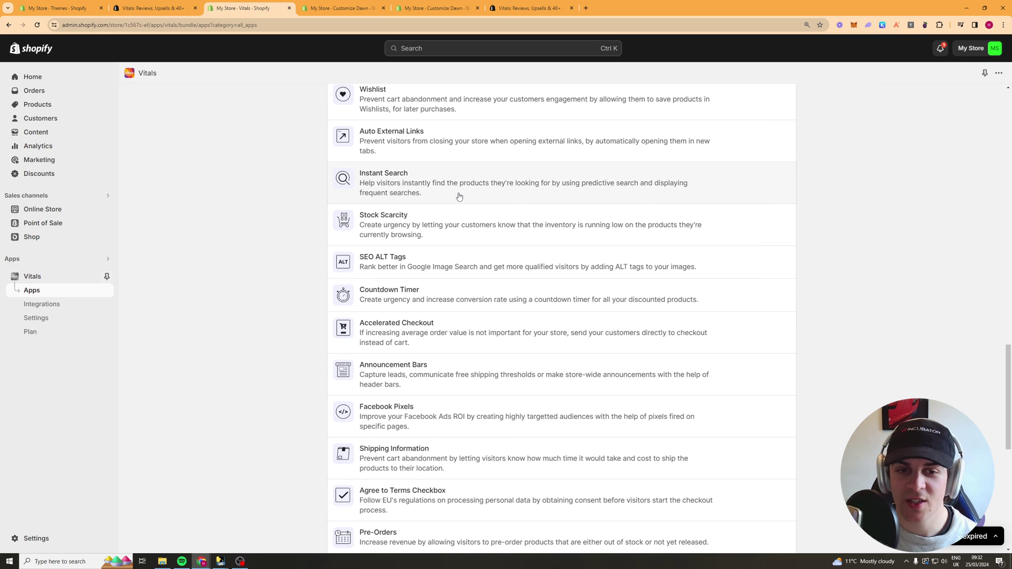
pyautogui.scroll(-1, 453, 195)
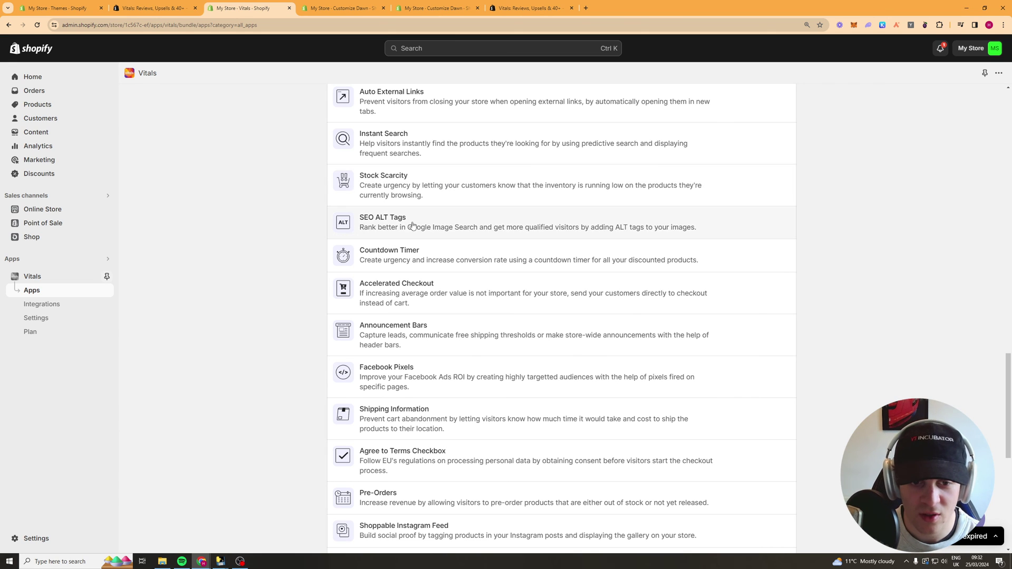
# Scroll the catalogue past Push Marketing, Spin the Wheel and WhatsApp down to Back in Stock
pyautogui.scroll(-2, 416, 224)
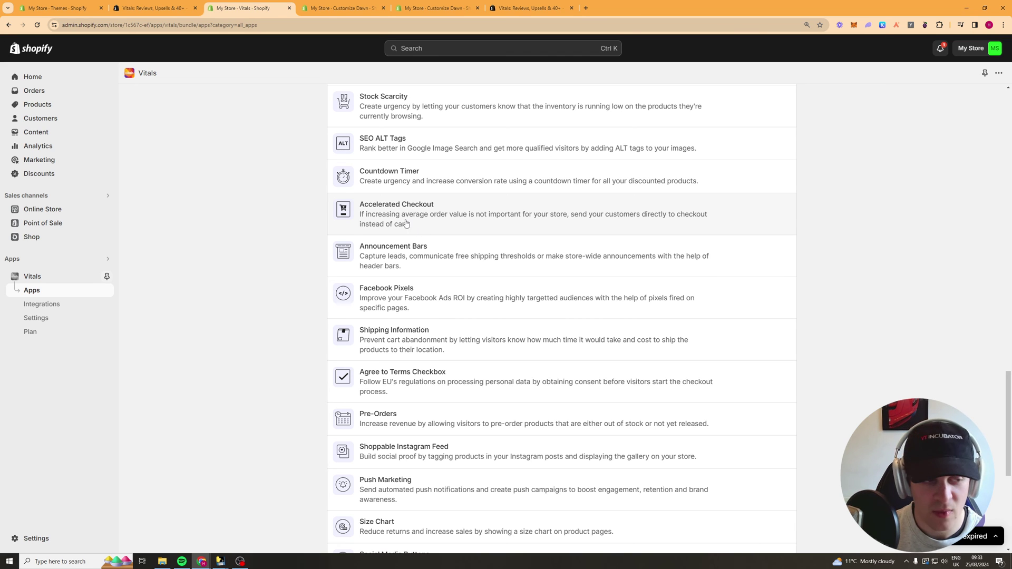
pyautogui.scroll(-1, 401, 218)
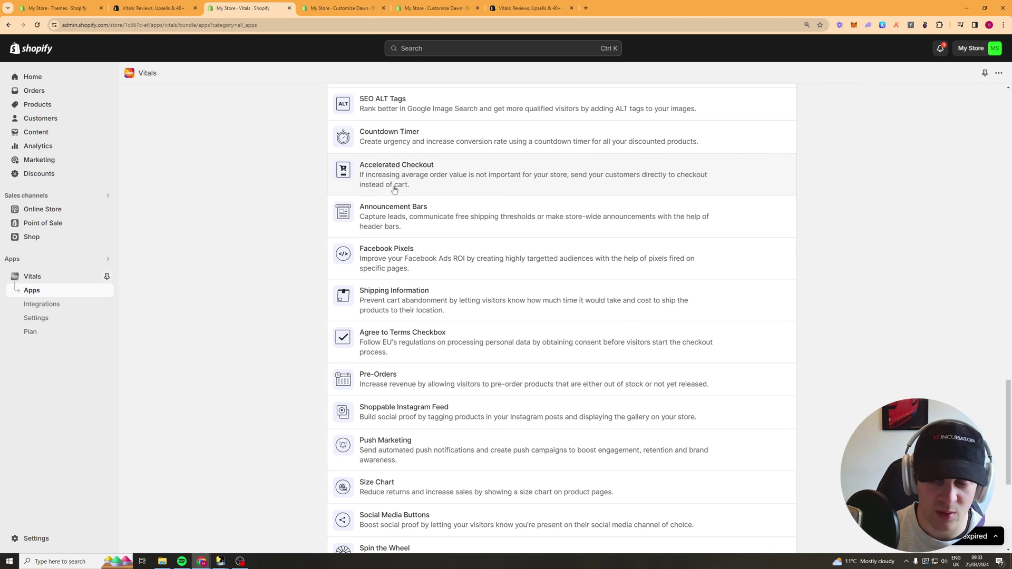
pyautogui.scroll(-2, 416, 182)
pyautogui.scroll(1, 420, 149)
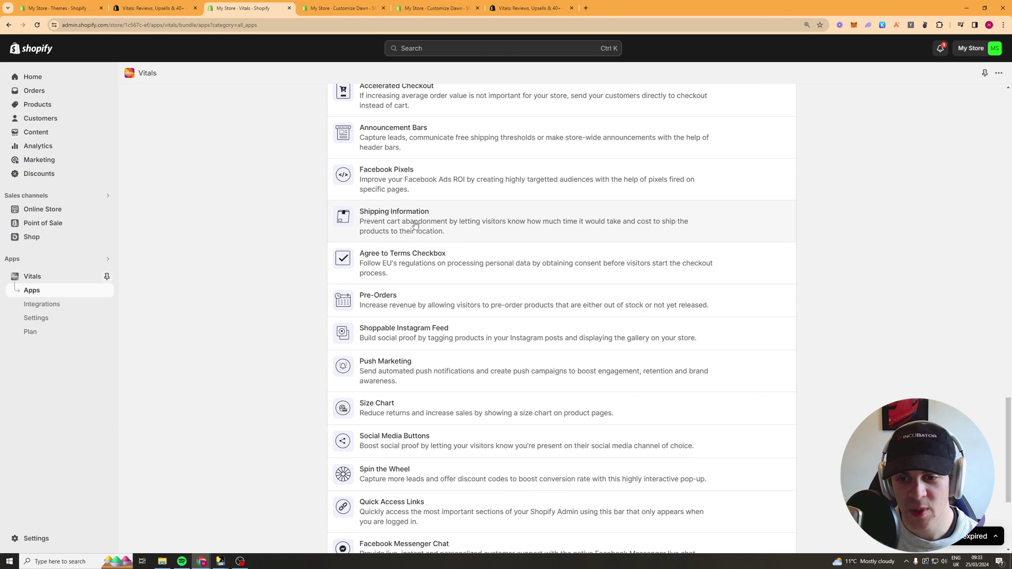
pyautogui.scroll(-1, 415, 225)
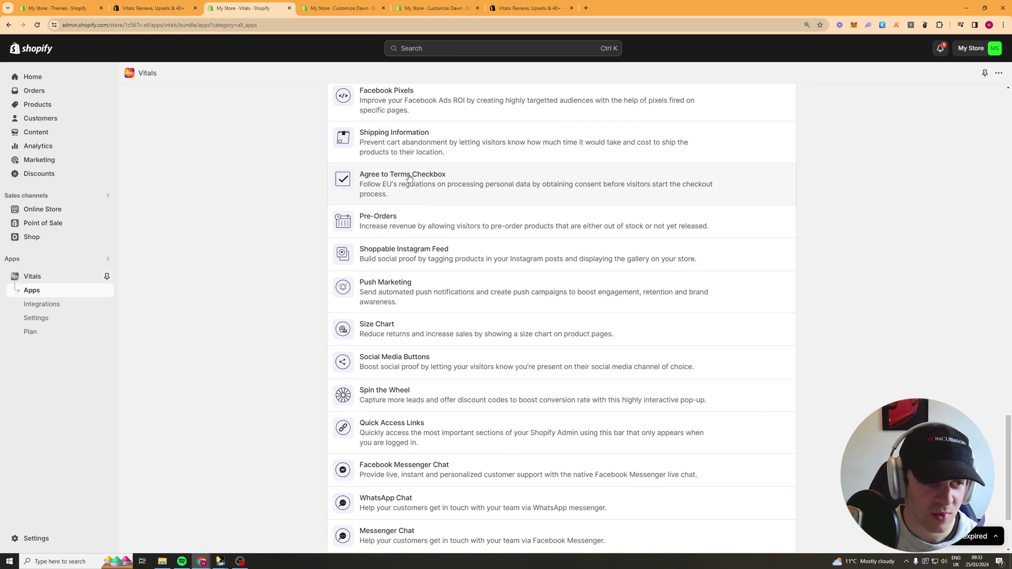
pyautogui.scroll(-1, 452, 206)
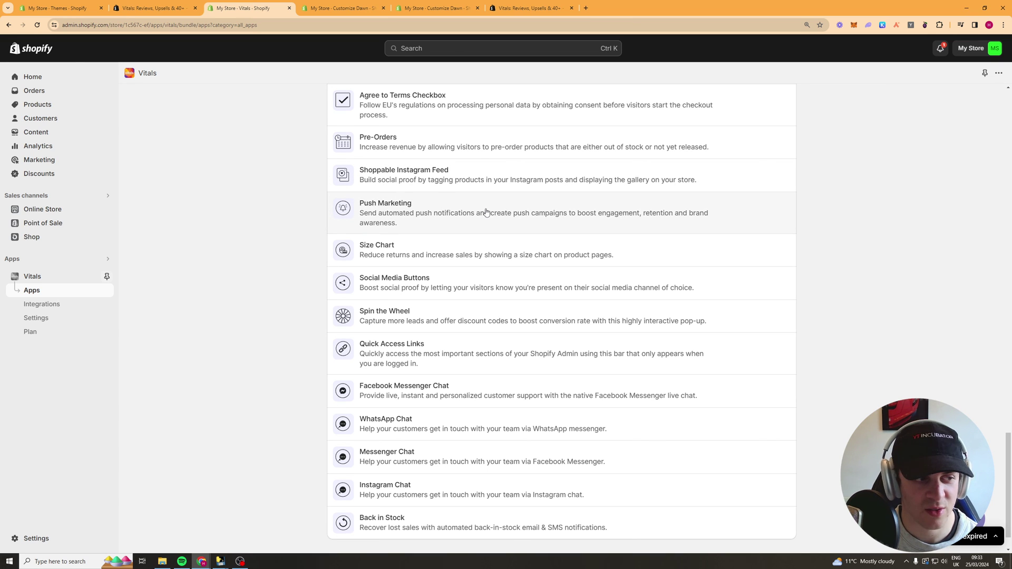
pyautogui.scroll(-1, 486, 213)
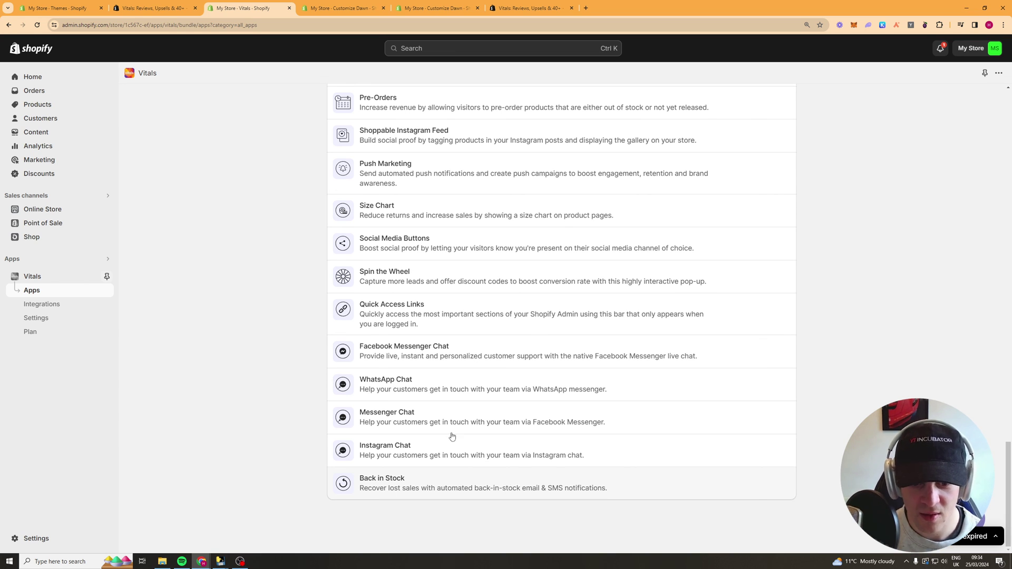
# Autoscroll the Vitals apps list past the chat apps down to Back in Stock
pyautogui.scroll(3, 283, 258)
pyautogui.scroll(15, 299, 242)
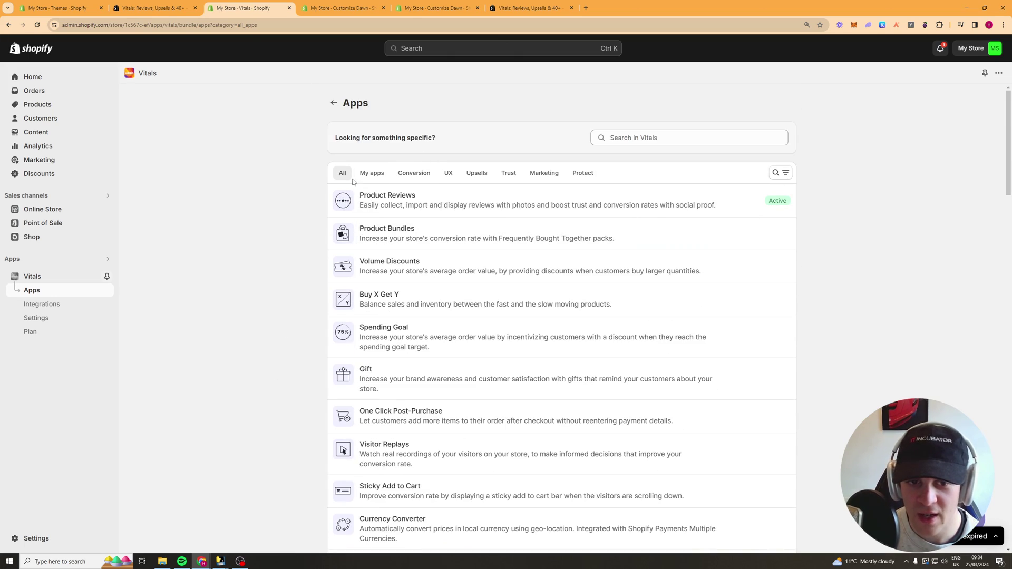
pyautogui.scroll(-1, 284, 179)
pyautogui.middleClick(294, 162)
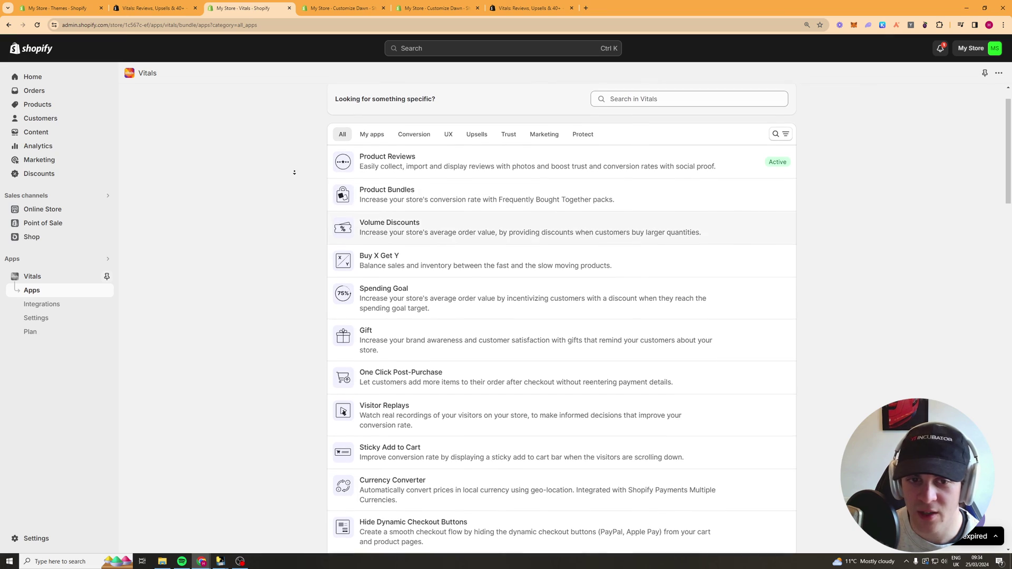
pyautogui.scroll(-10, 307, 266)
pyautogui.scroll(-15, 307, 267)
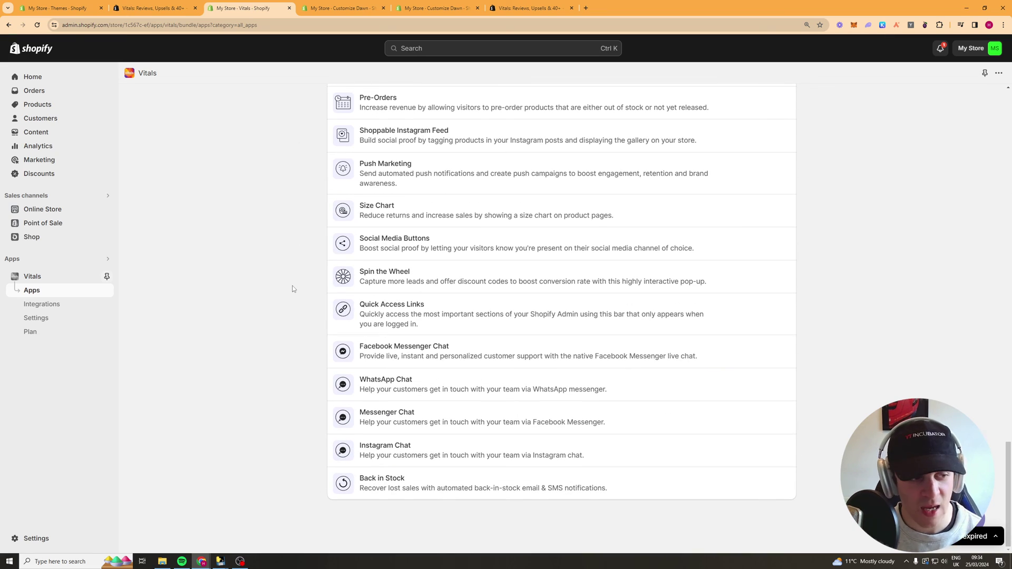